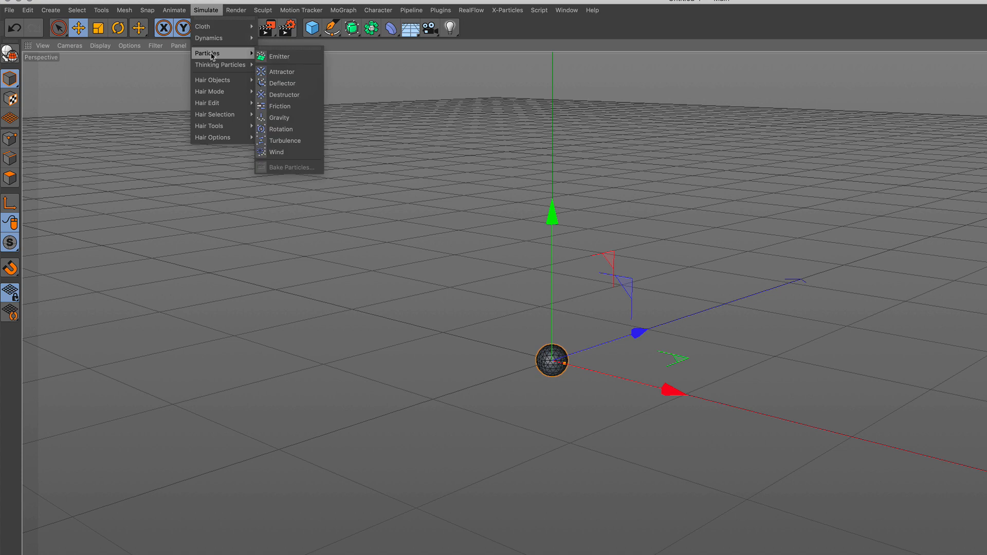
# Add a particle emitter to the scene and make the sphere its child.
pyautogui.click(304, 57)
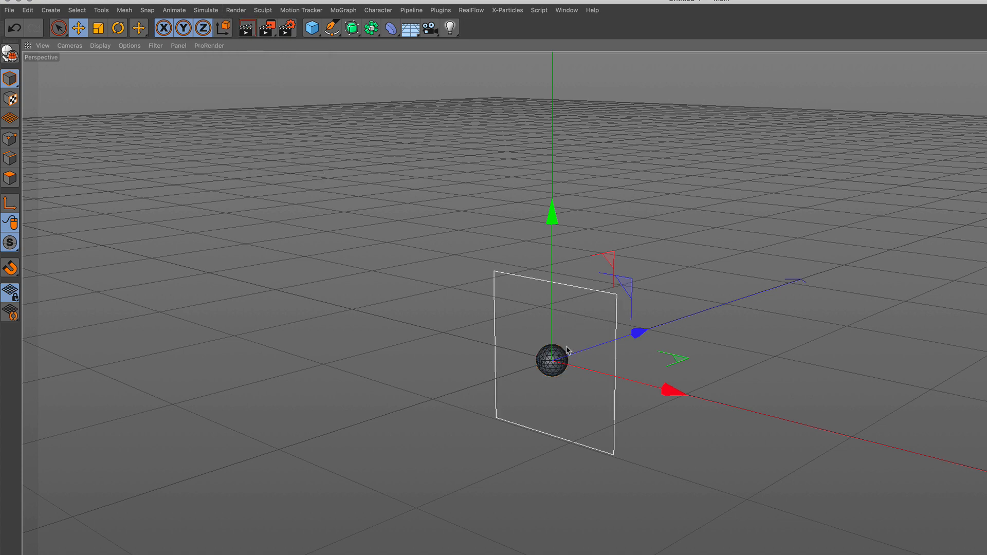
pyautogui.keyDown('alt'); pyautogui.moveTo(567, 350); pyautogui.dragTo(498, 346); pyautogui.keyUp('alt')
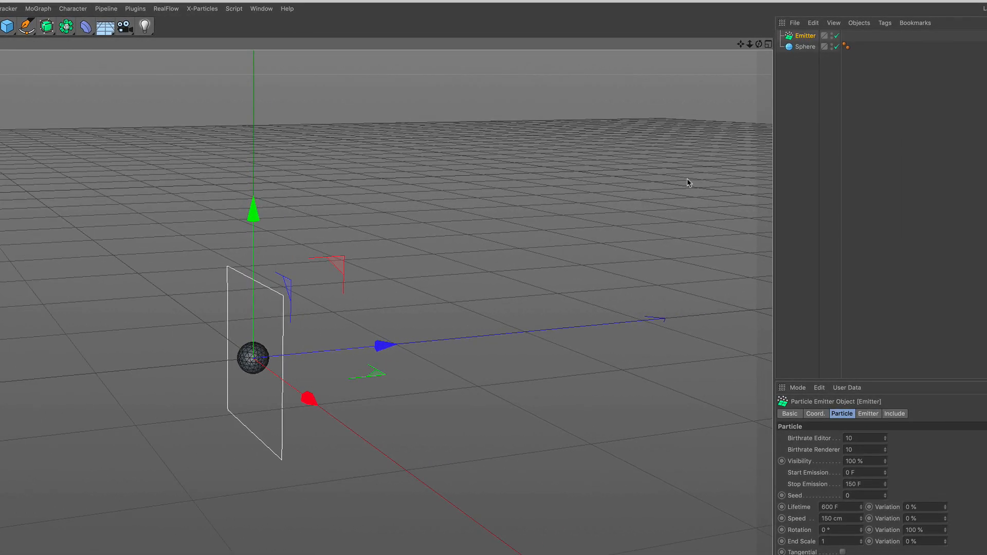
pyautogui.moveTo(797, 48); pyautogui.dragTo(806, 39)
pyautogui.click(806, 36)
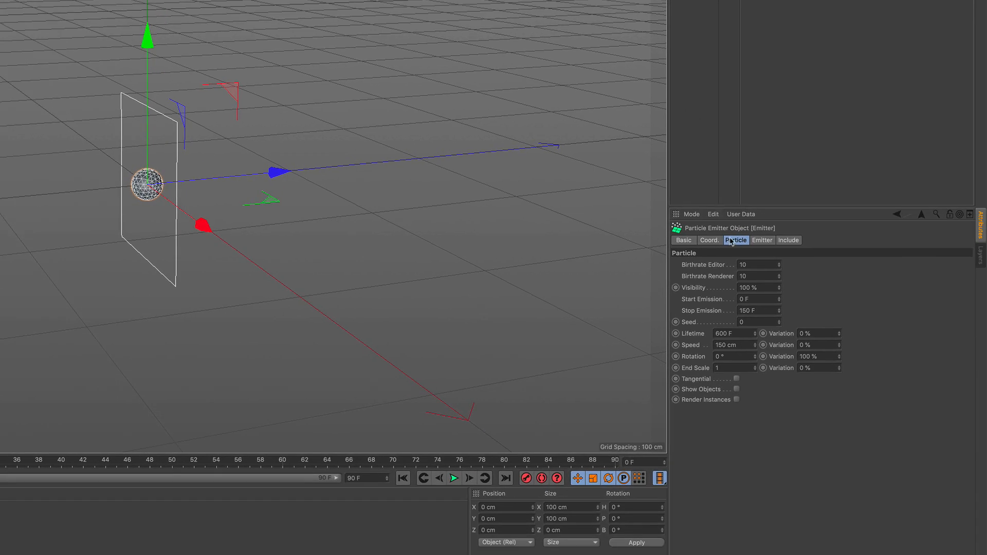
# Enable Show Objects for the emitter's particles and preview the animation up to about frame 61.
pyautogui.click(735, 241)
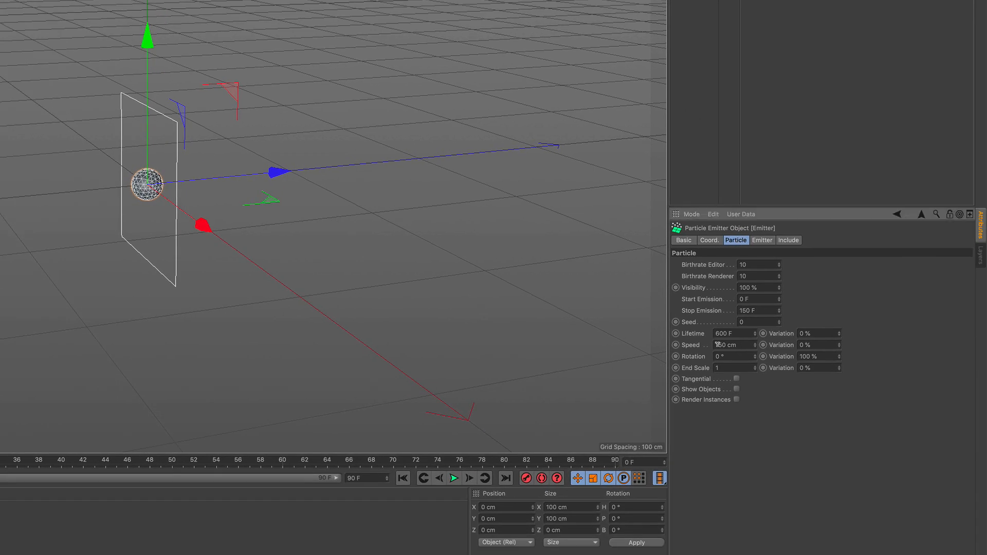
pyautogui.click(737, 390)
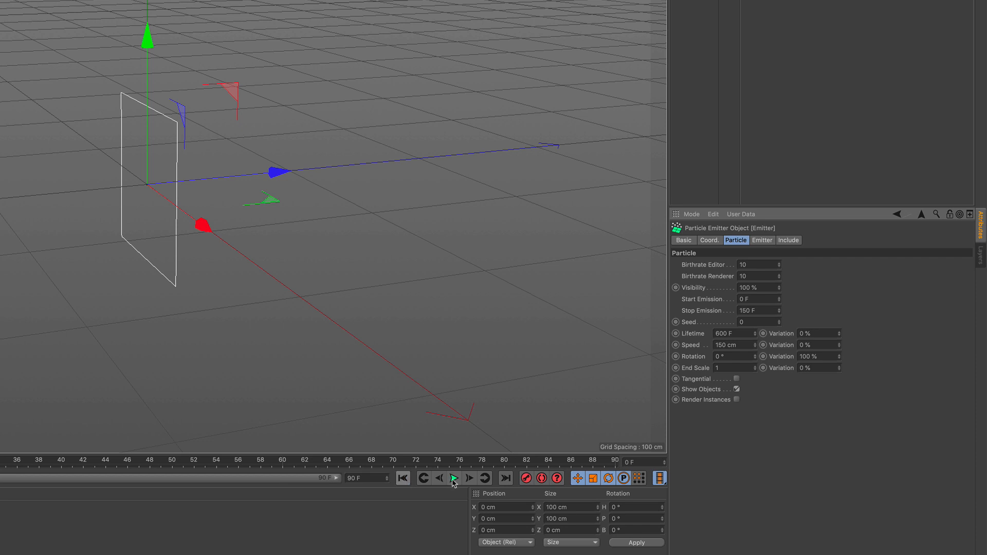
pyautogui.click(453, 480)
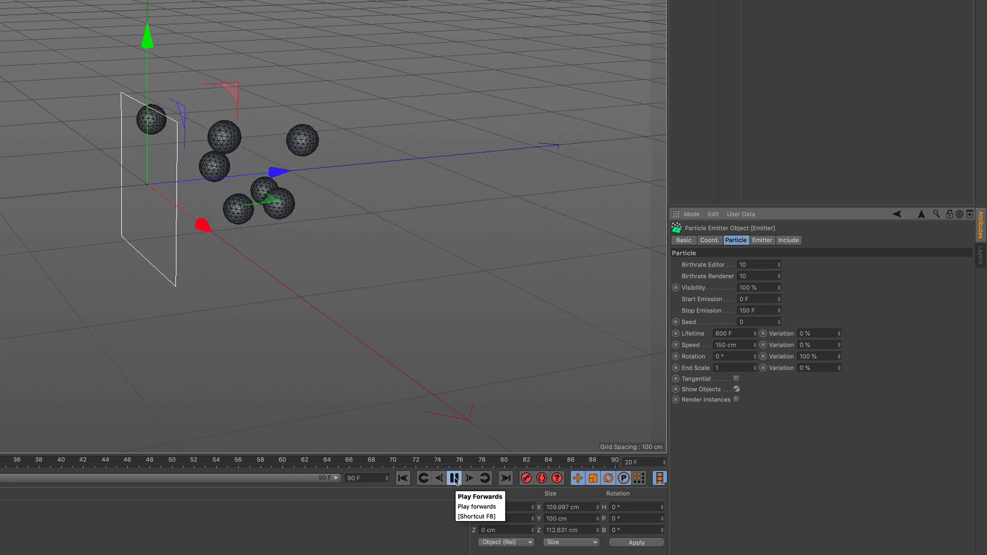
pyautogui.click(455, 478)
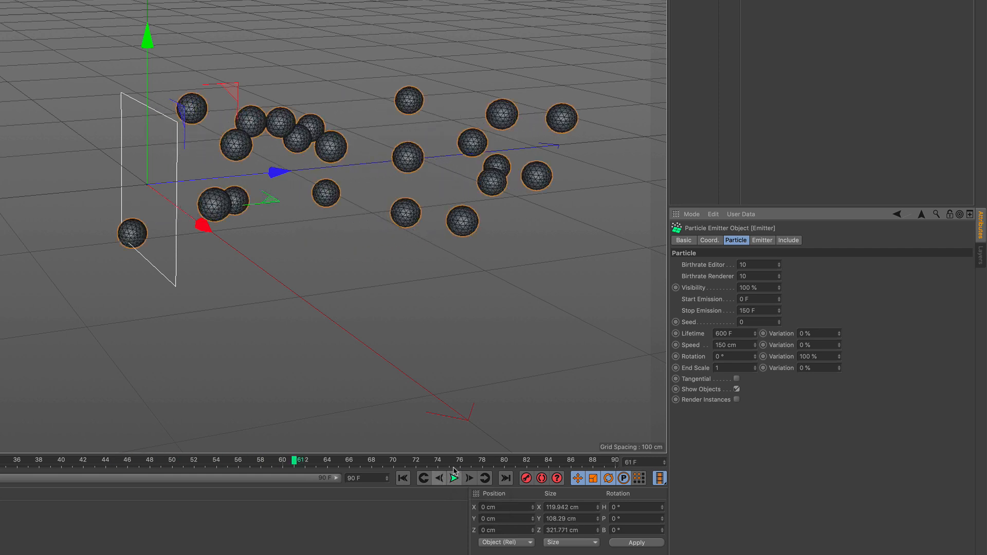
# Set the emitter's horizontal angle to 360° and vertical angle to 180°, and preview the emission from the first frame.
pyautogui.click(762, 242)
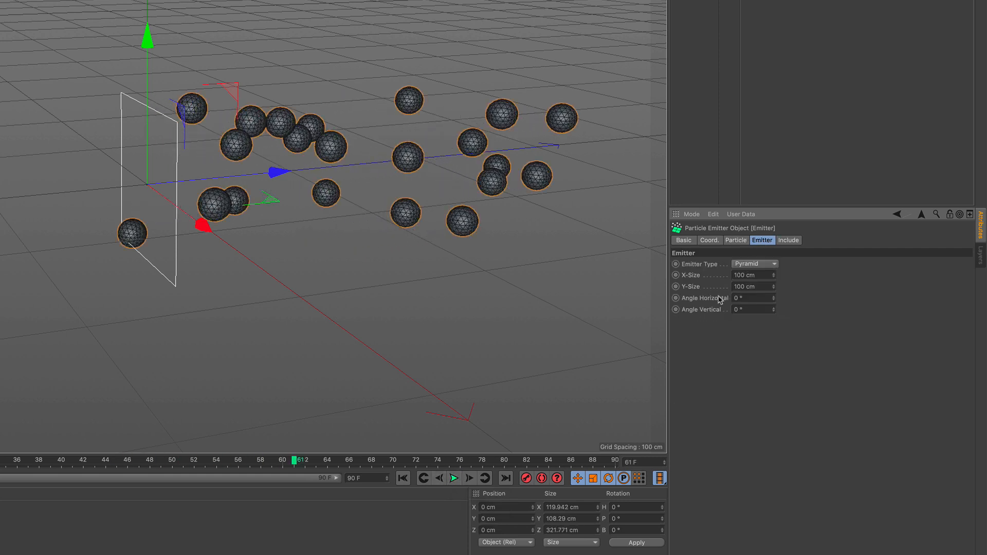
pyautogui.doubleClick(746, 297)
pyautogui.press('Tab')
pyautogui.click(403, 479)
pyautogui.click(453, 478)
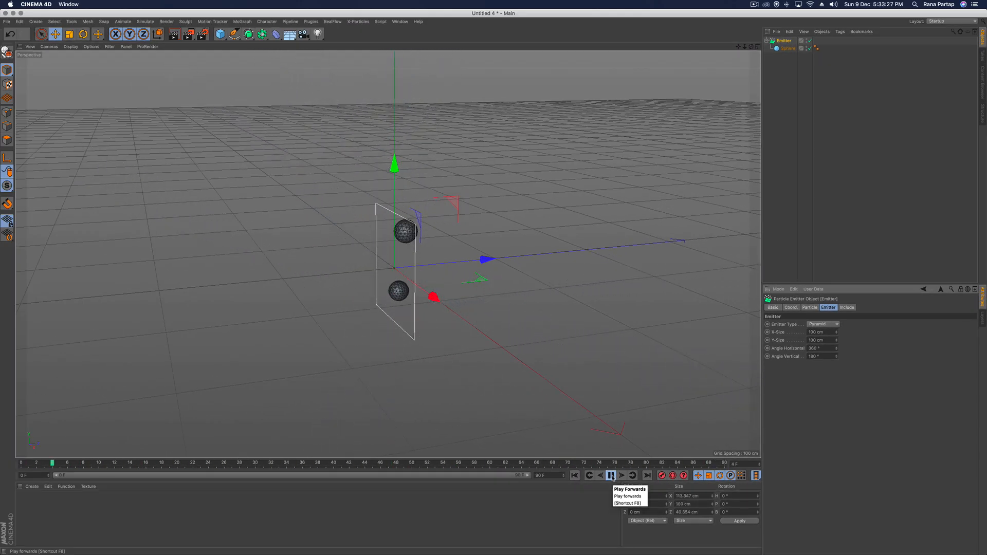
pyautogui.click(611, 475)
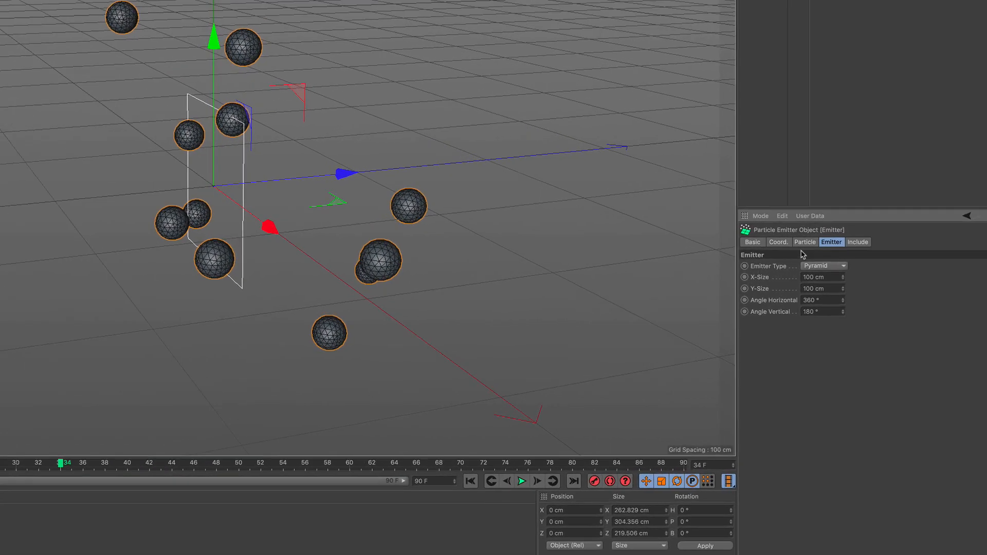
# Set the emitter's editor and renderer birthrates to 100.
pyautogui.click(810, 308)
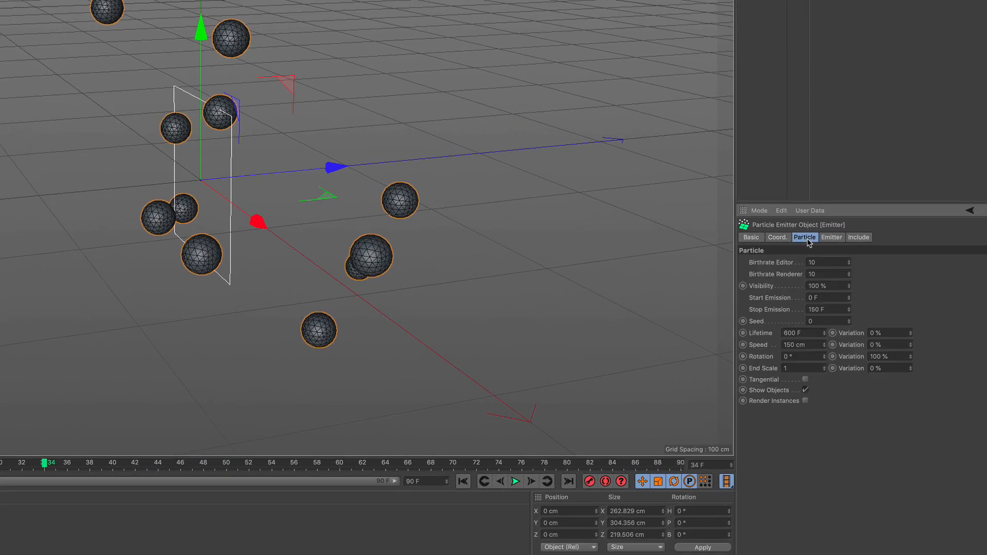
pyautogui.click(841, 262)
pyautogui.write('0')
pyautogui.press('Tab')
pyautogui.write('100')
pyautogui.press('Return')
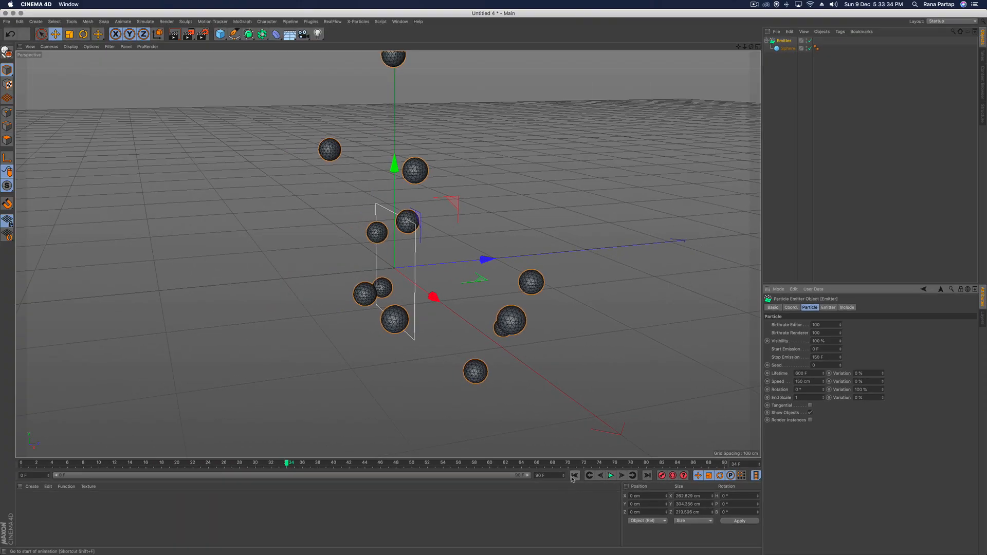
# Play the particle animation from the first frame to check the denser emission, and stop it around frame 39.
pyautogui.click(574, 477)
pyautogui.click(611, 476)
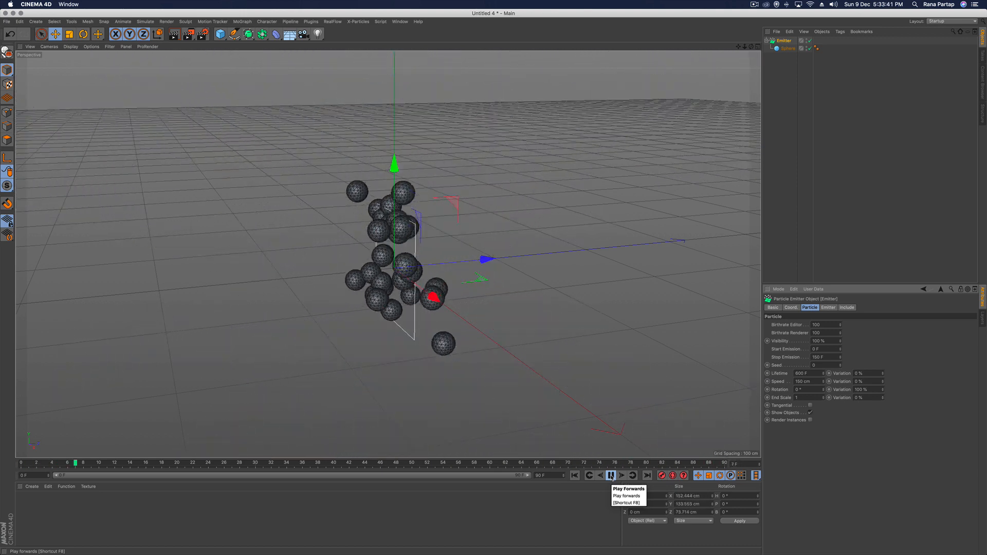
pyautogui.click(611, 475)
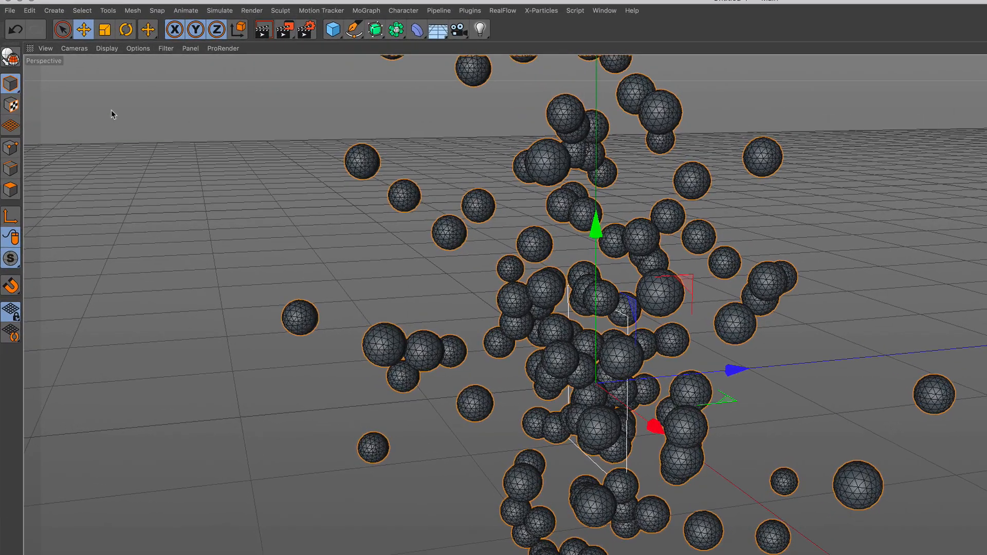
# Set the gravity in the project's dynamics settings to 1 cm.
pyautogui.click(30, 11)
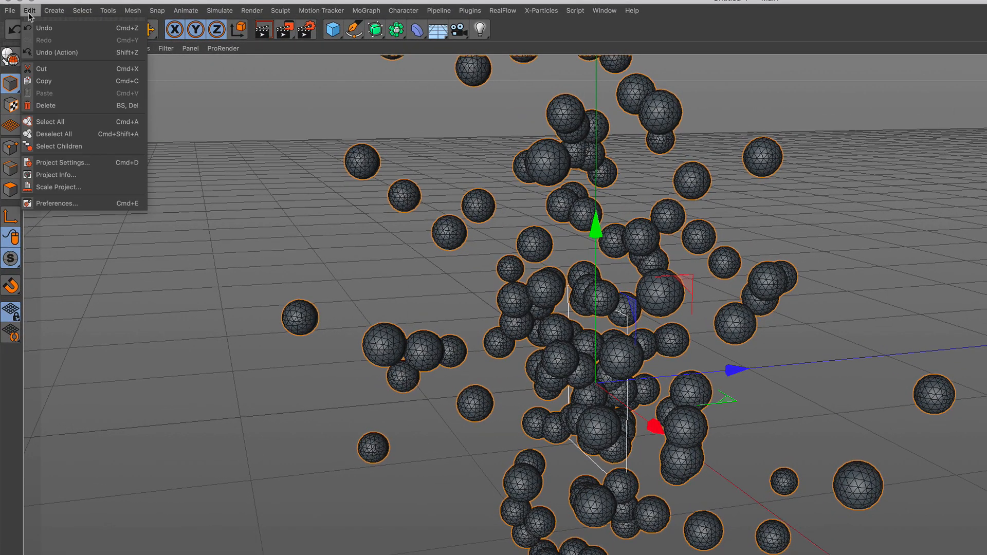
pyautogui.click(94, 163)
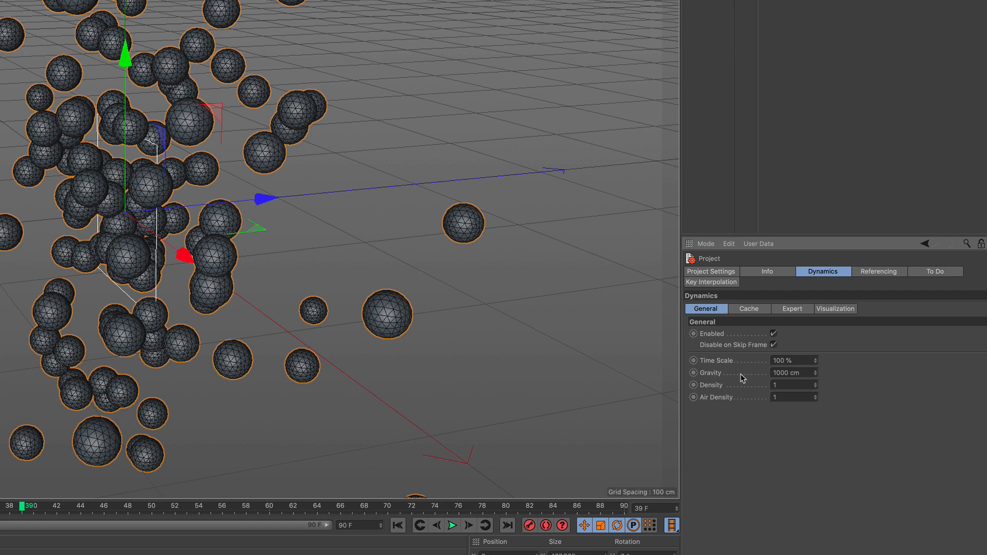
pyautogui.click(769, 374)
pyautogui.write('1')
pyautogui.press('Return')
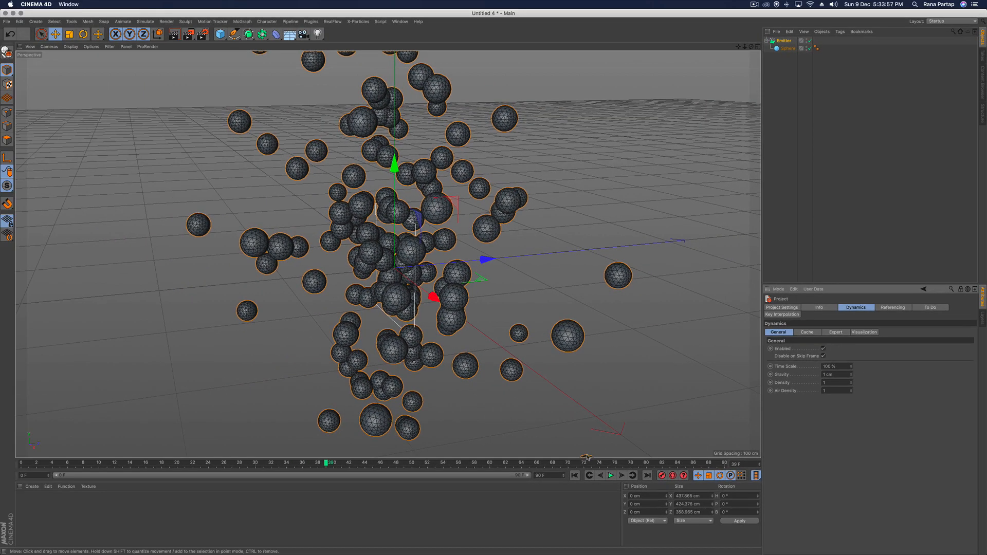
# Play the animation from the start to check the particle motion, and return to frame 0.
pyautogui.click(574, 475)
pyautogui.click(611, 475)
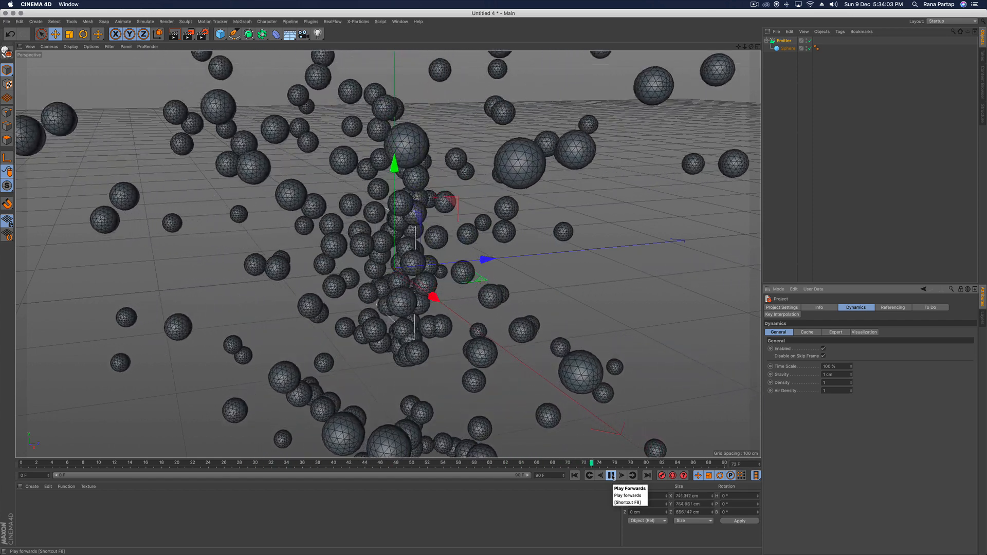
pyautogui.click(611, 475)
pyautogui.click(575, 476)
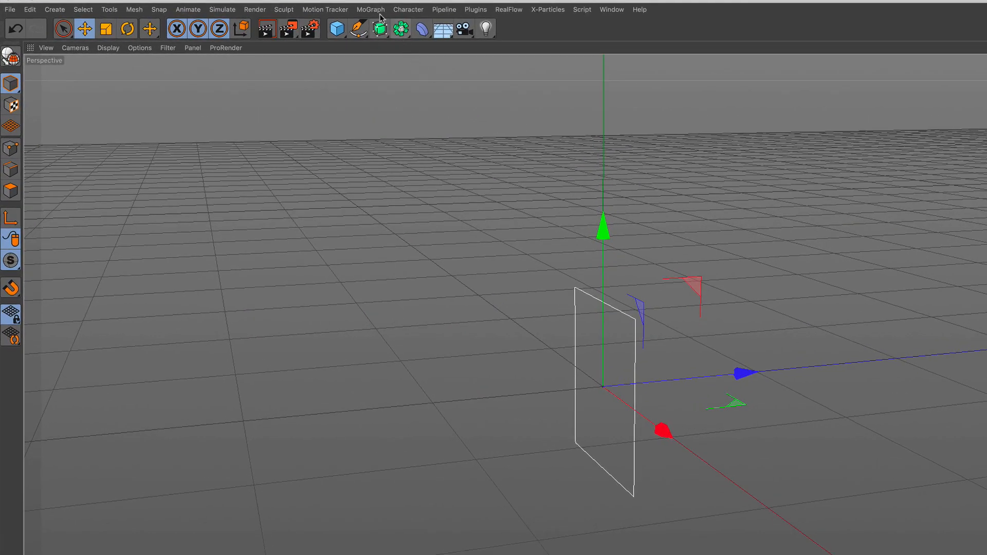
# Add a MoGraph Cloner and move the sphere out of the emitter to be the Cloner's child.
pyautogui.click(244, 22)
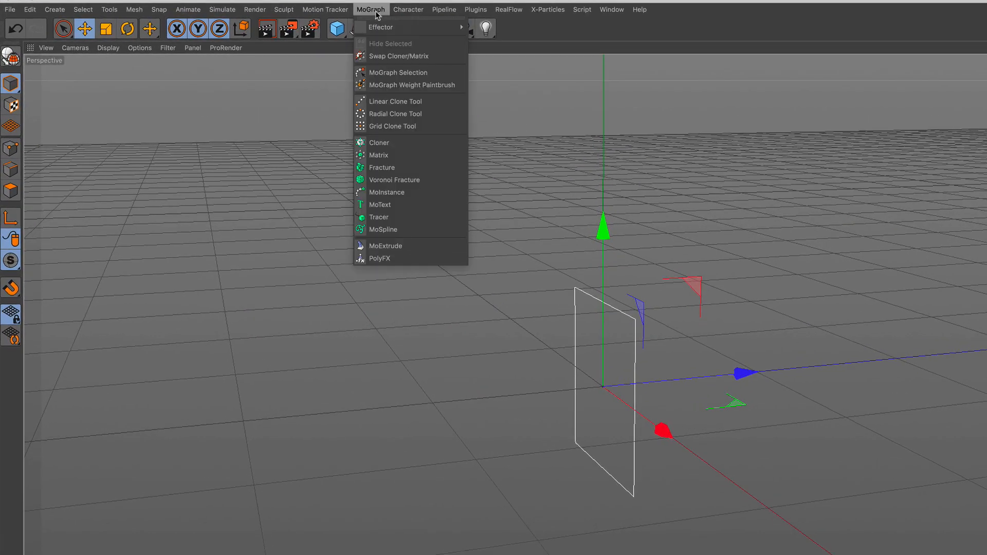
pyautogui.click(406, 142)
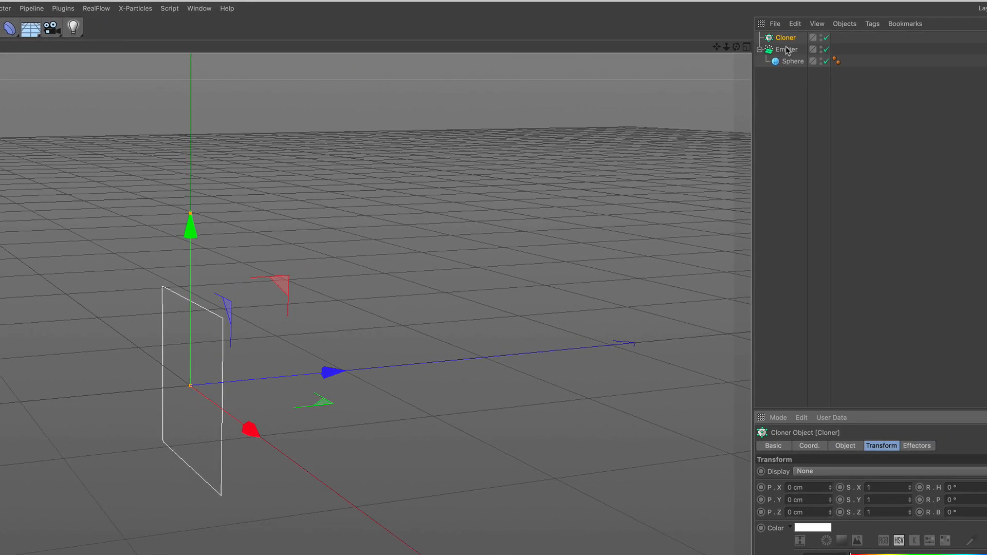
pyautogui.moveTo(792, 60); pyautogui.dragTo(792, 41)
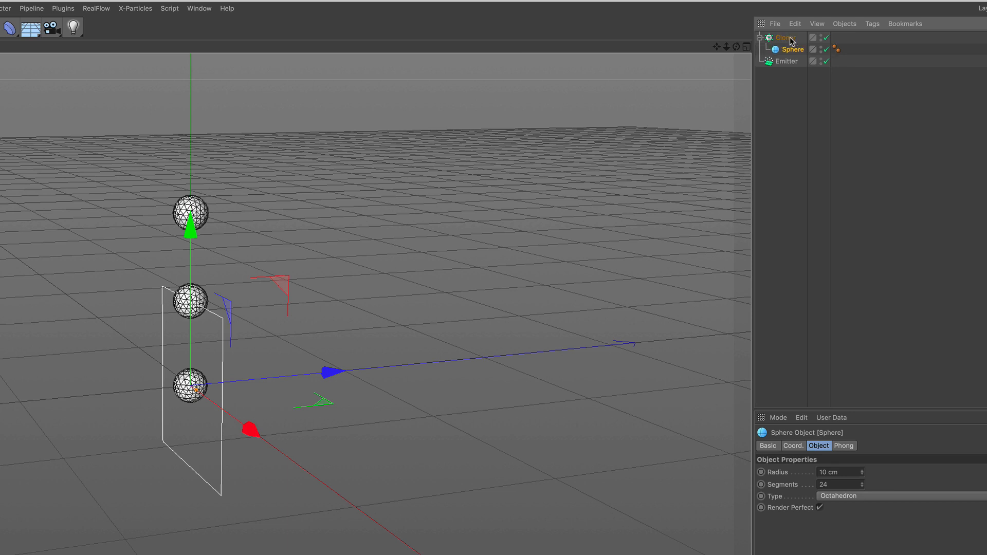
# Set the Cloner's mode to Object with the Emitter as its object, and preview the clones in the animation.
pyautogui.click(787, 38)
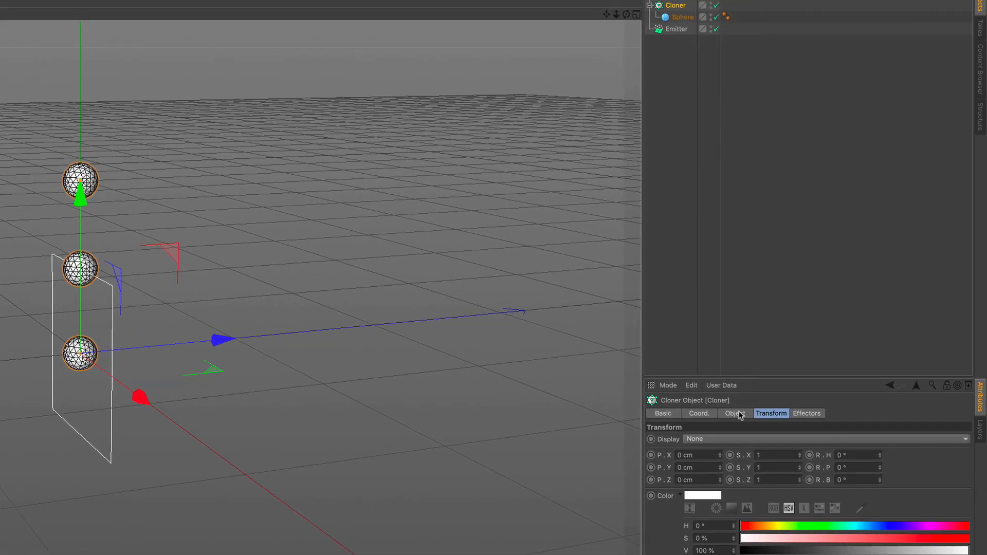
pyautogui.click(735, 414)
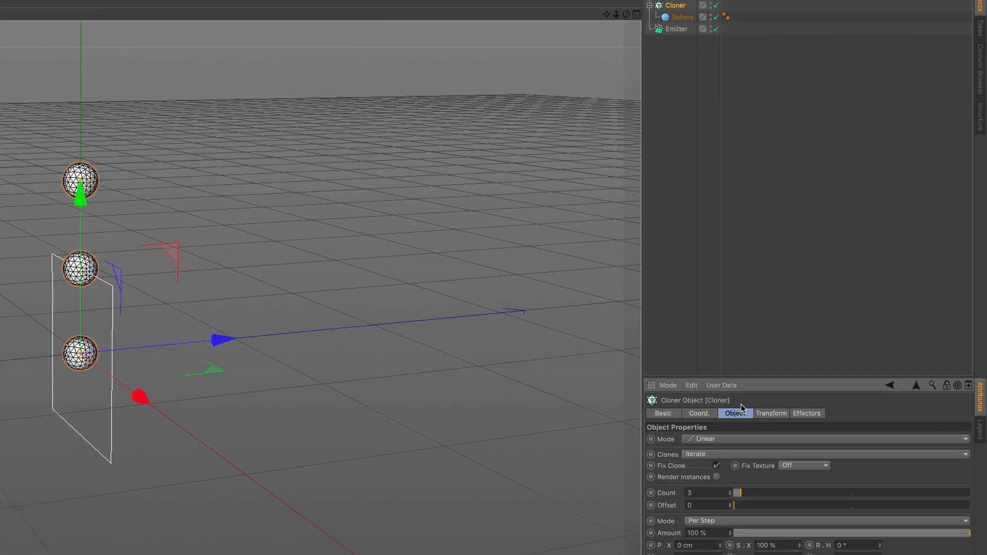
pyautogui.click(730, 441)
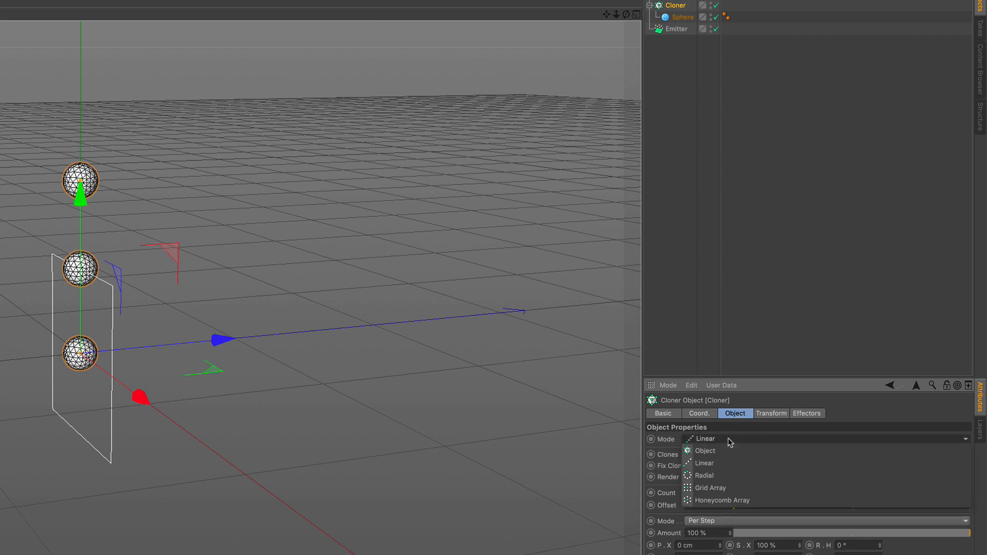
pyautogui.click(729, 449)
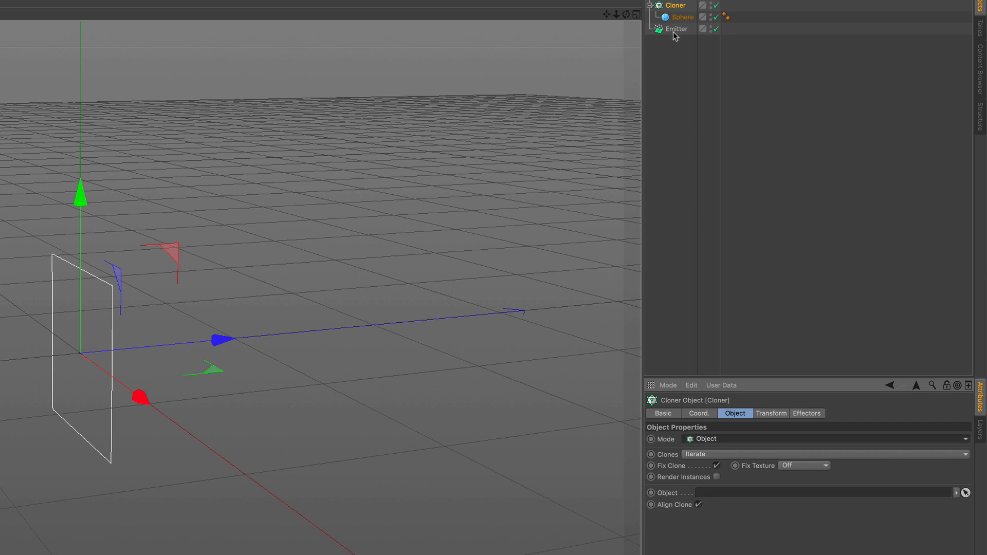
pyautogui.moveTo(673, 32); pyautogui.dragTo(742, 455)
pyautogui.moveTo(728, 494); pyautogui.dragTo(728, 492)
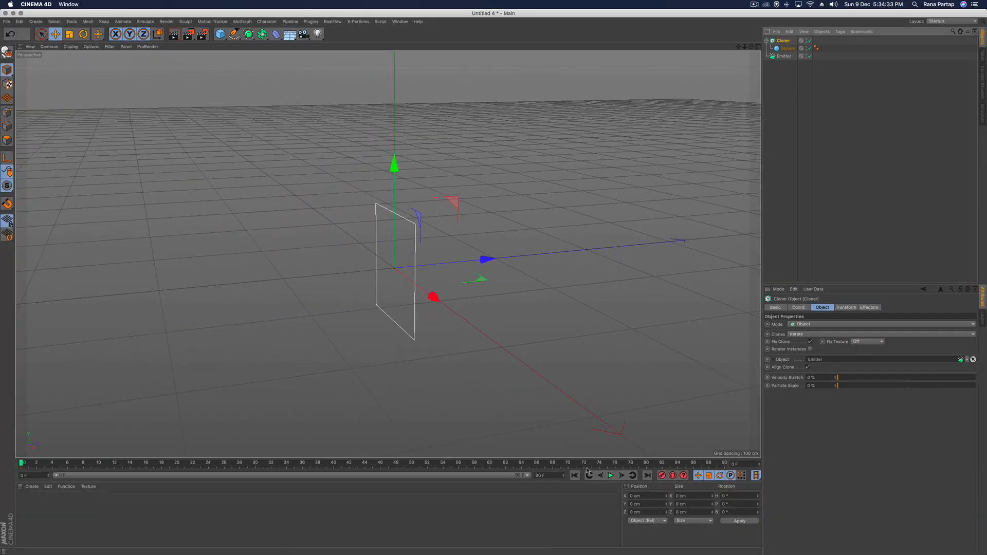
pyautogui.click(610, 477)
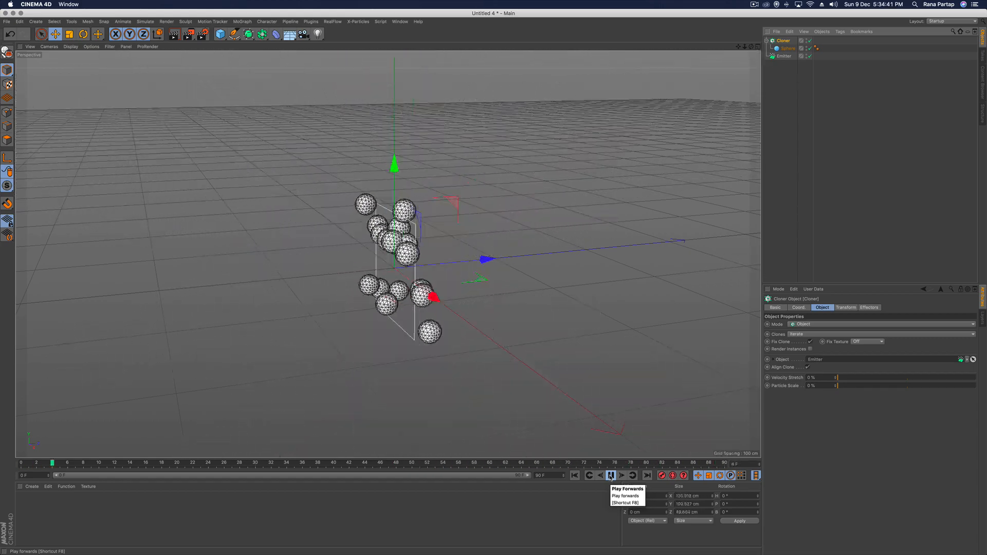
pyautogui.click(611, 476)
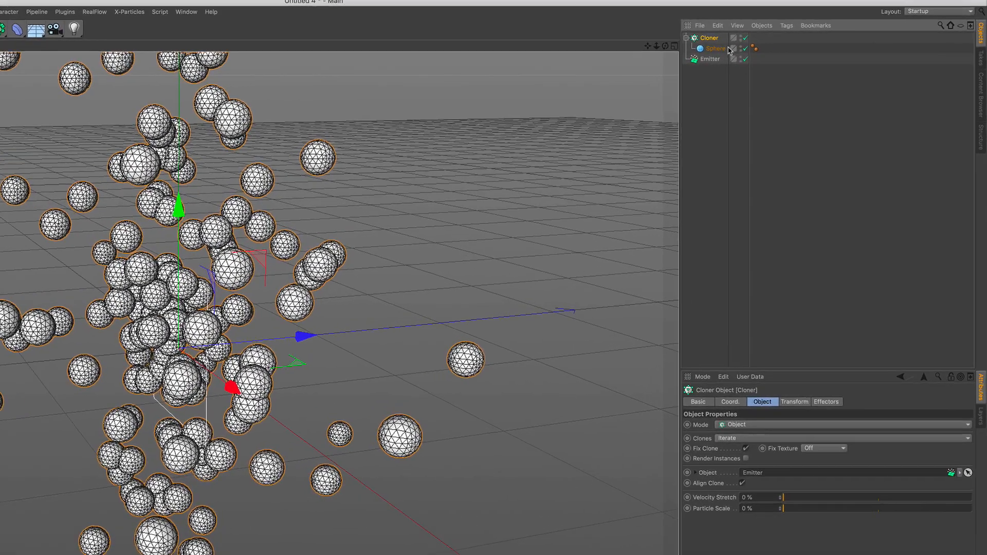
# Add a Rigid Body simulation tag to the sphere.
pyautogui.click(791, 48)
pyautogui.click(783, 24)
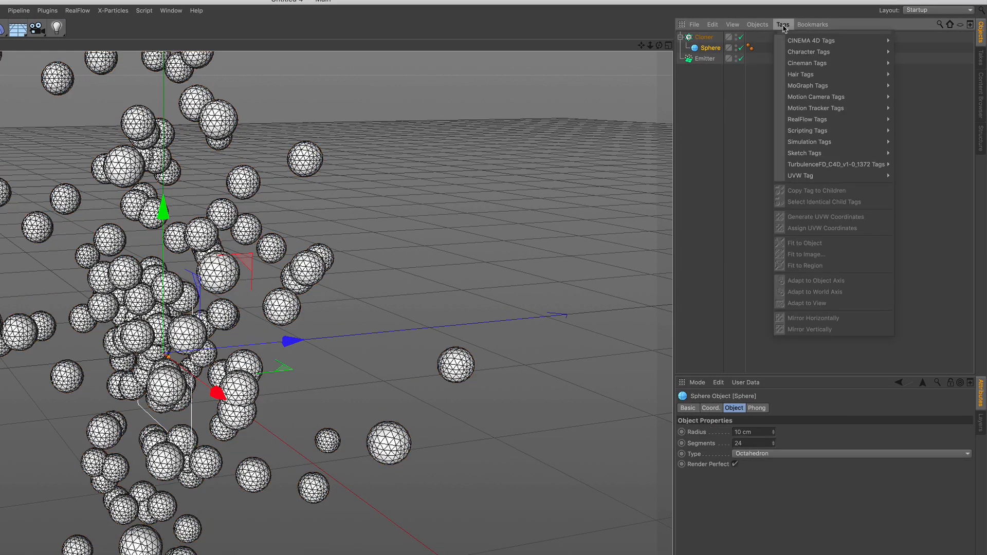
pyautogui.moveTo(823, 142)
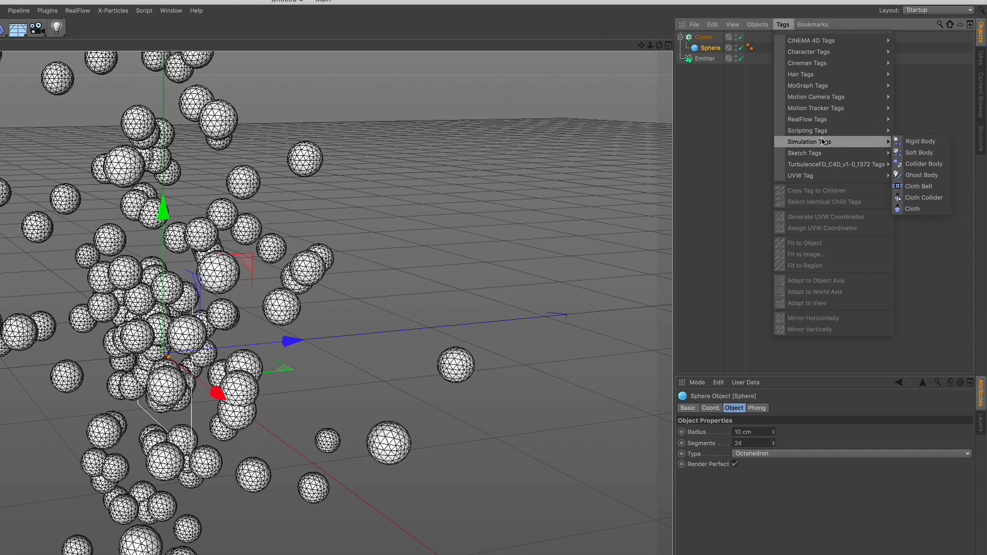
pyautogui.click(921, 142)
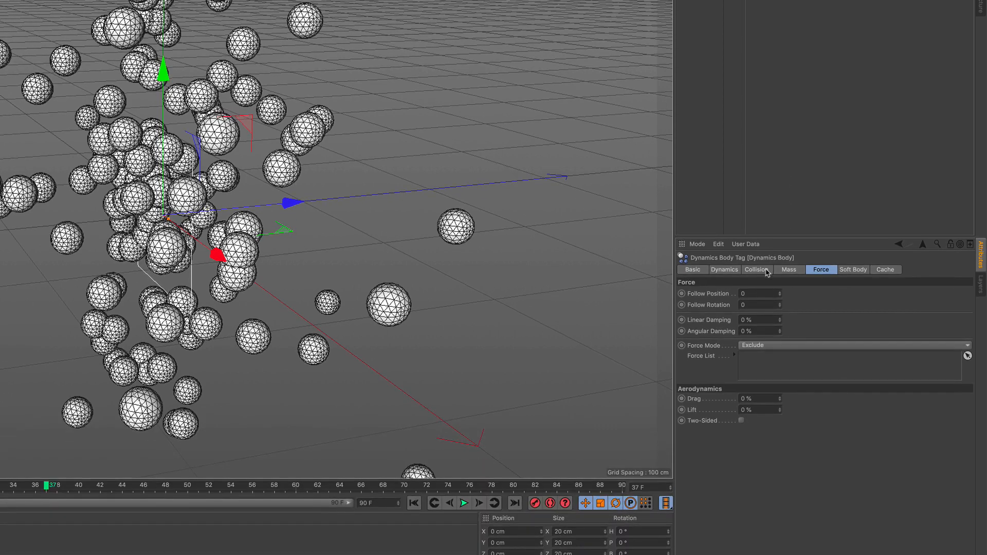
# Set Individual Elements in the dynamics body tag's collision settings to Top Level.
pyautogui.click(766, 271)
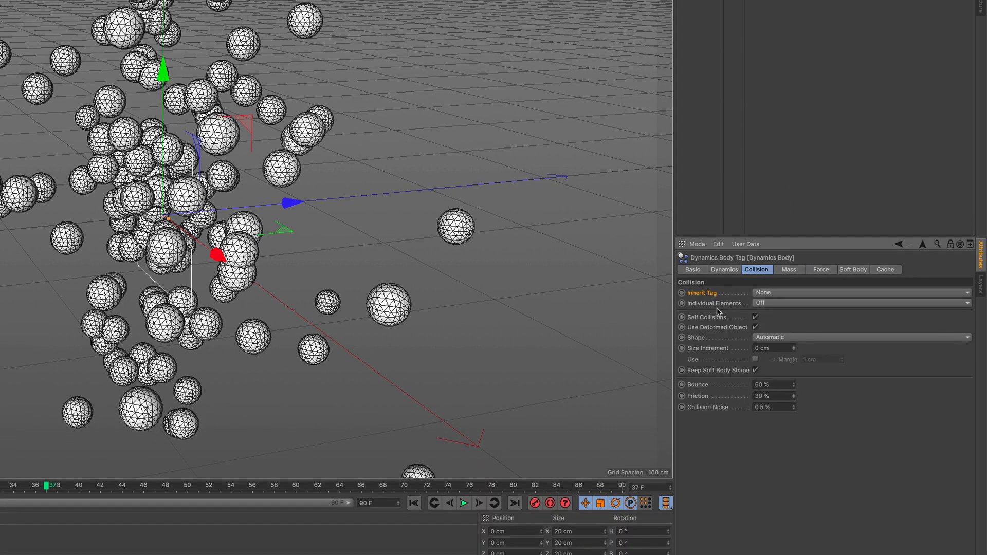
pyautogui.click(788, 305)
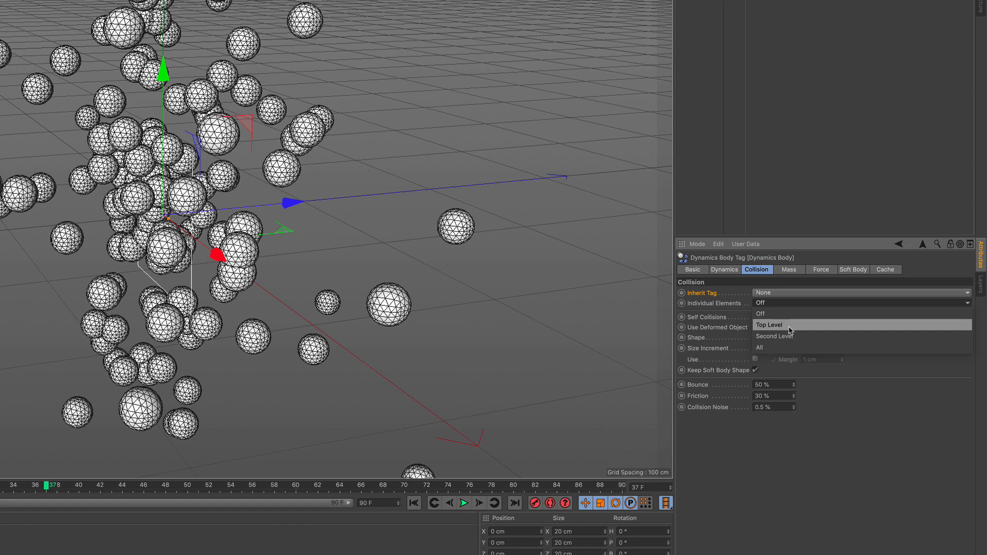
pyautogui.click(791, 326)
# Set Follow Position to 1 in the dynamics body tag's force settings and preview the animation from the start.
pyautogui.click(822, 270)
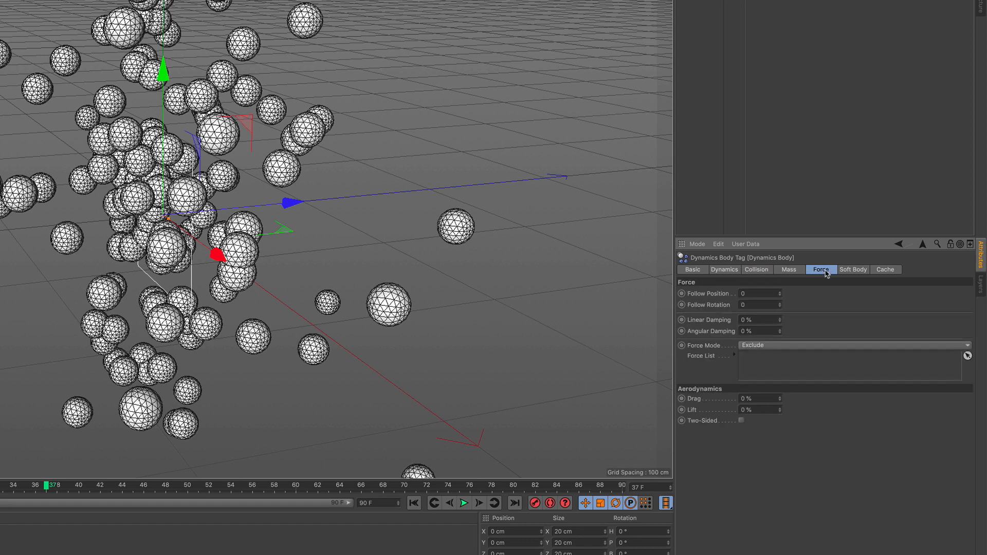
pyautogui.click(747, 291)
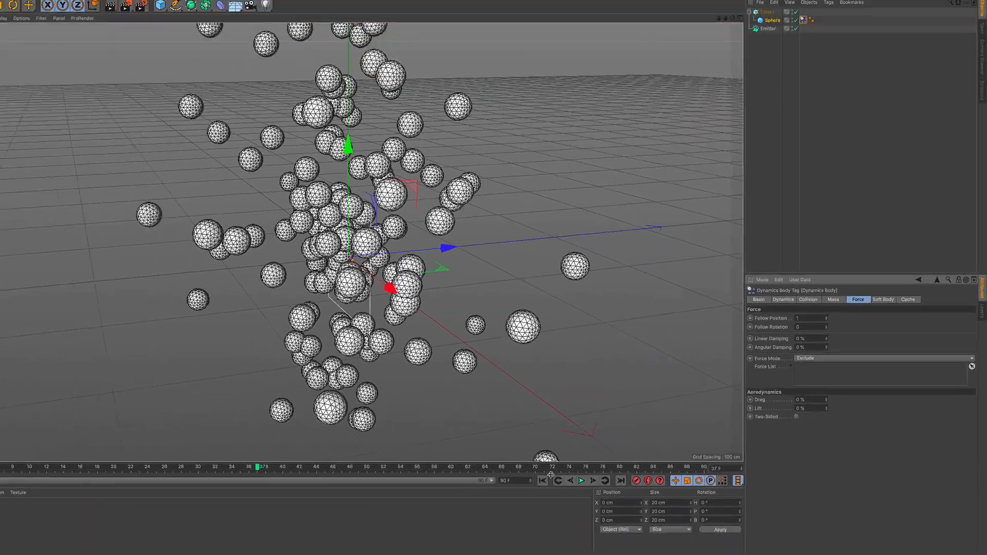
pyautogui.click(414, 503)
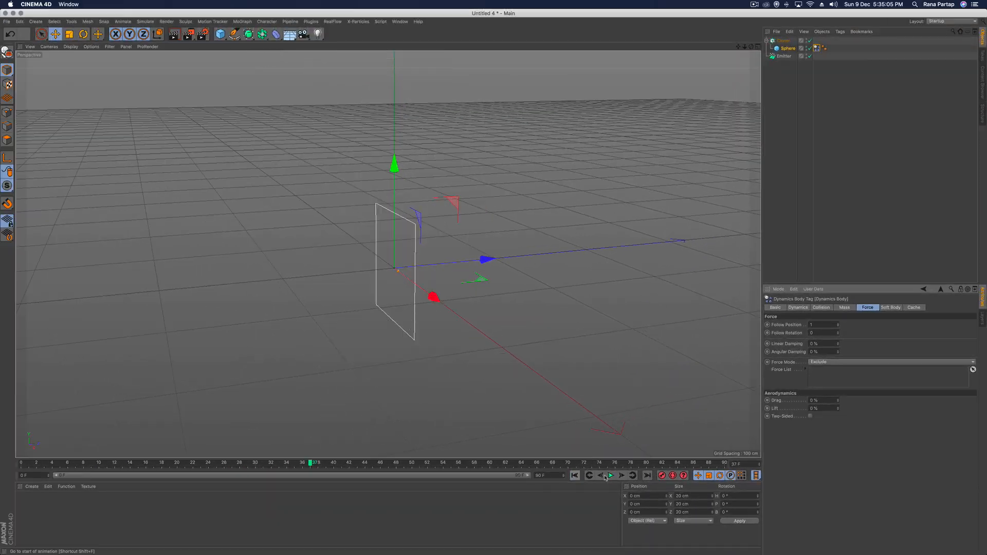
pyautogui.click(463, 503)
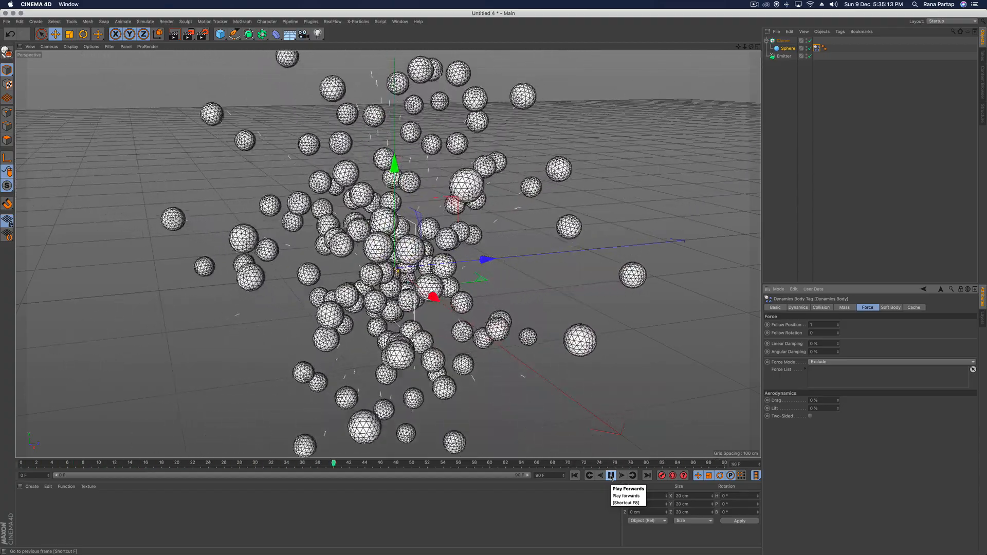
pyautogui.click(611, 476)
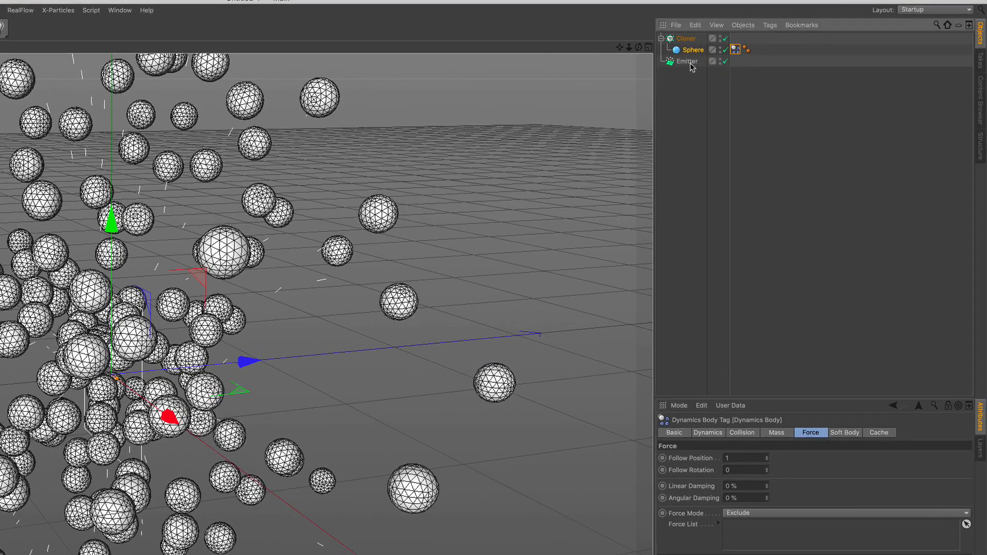
# Set the emitter's particle speed to 1 cm and play the simulation from the start.
pyautogui.click(688, 61)
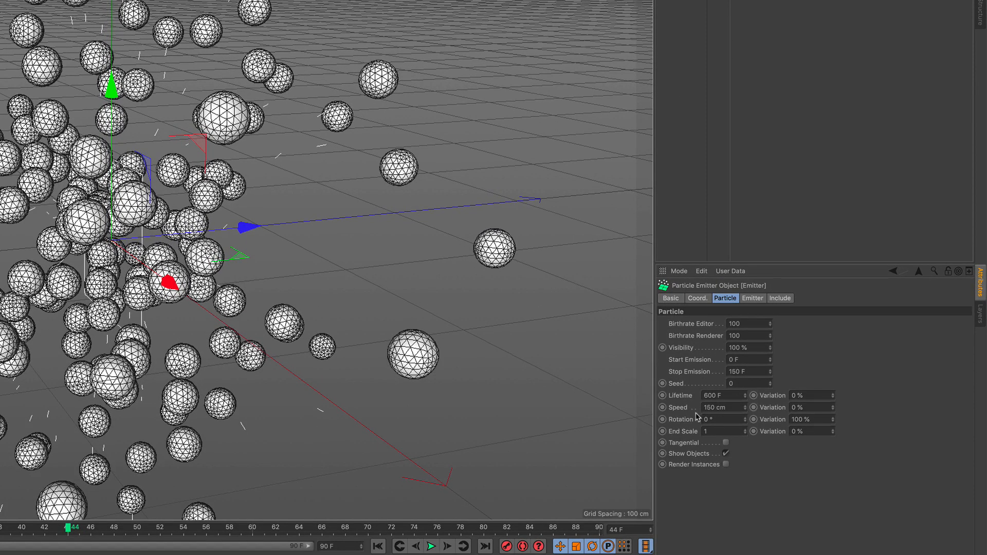
pyautogui.doubleClick(725, 408)
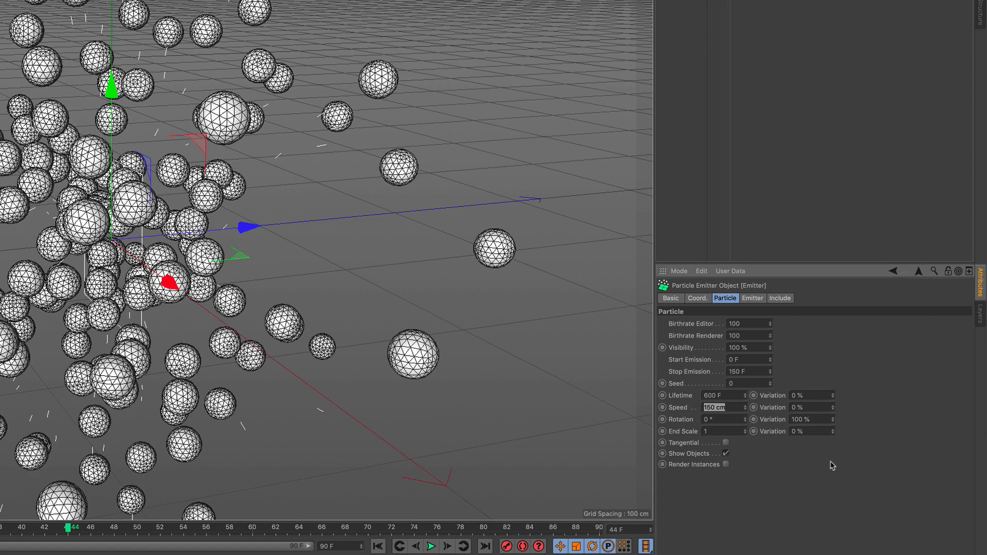
pyautogui.write('1')
pyautogui.press('Return')
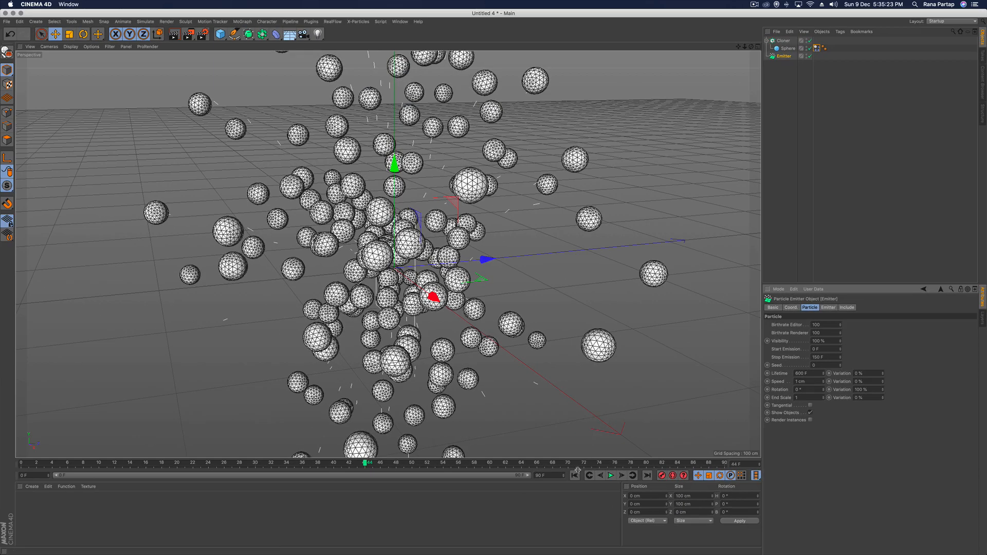
pyautogui.click(574, 475)
pyautogui.click(611, 475)
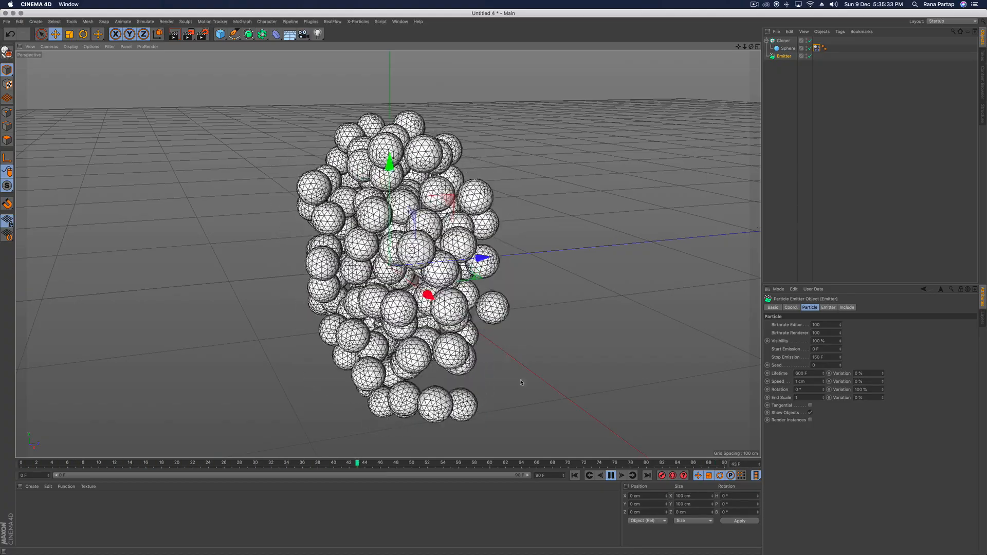
pyautogui.click(611, 476)
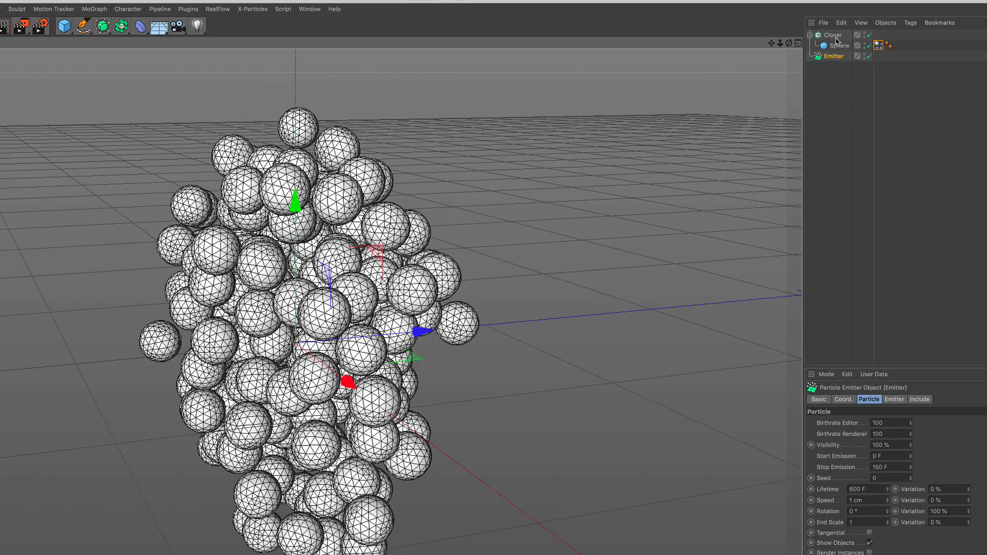
# Add a MoGraph Random effector to the Cloner and check the Cloner's effectors list.
pyautogui.click(833, 35)
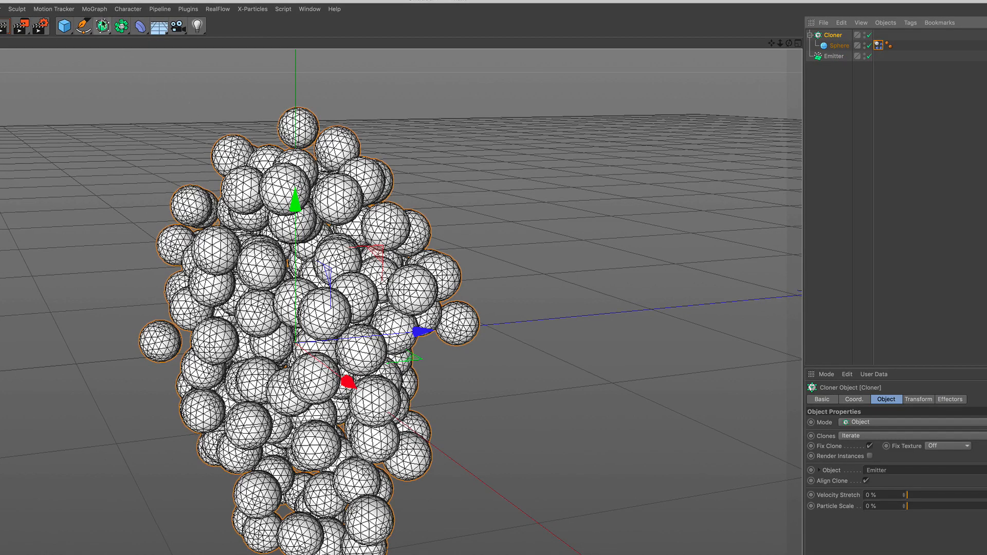
pyautogui.click(98, 9)
pyautogui.moveTo(104, 24)
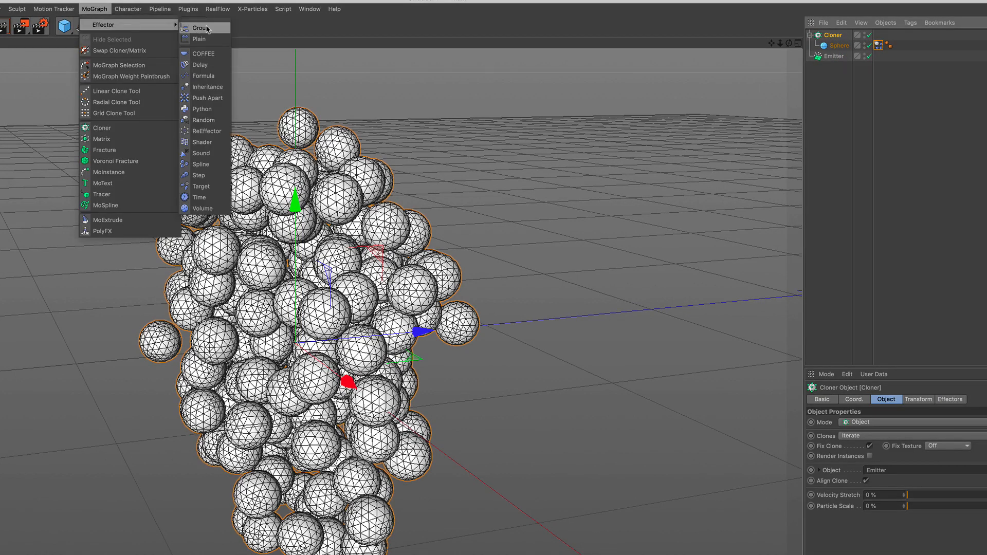
pyautogui.click(220, 125)
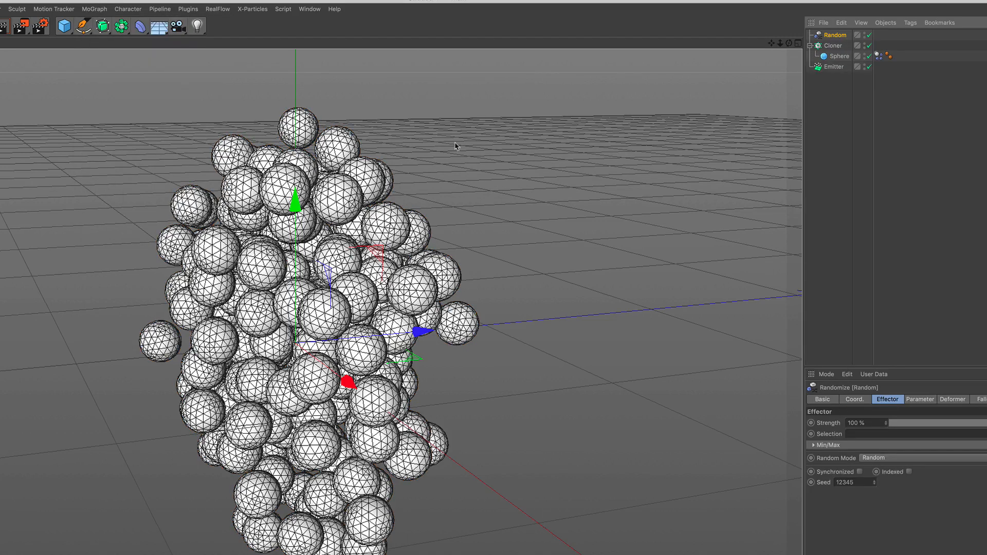
pyautogui.click(833, 46)
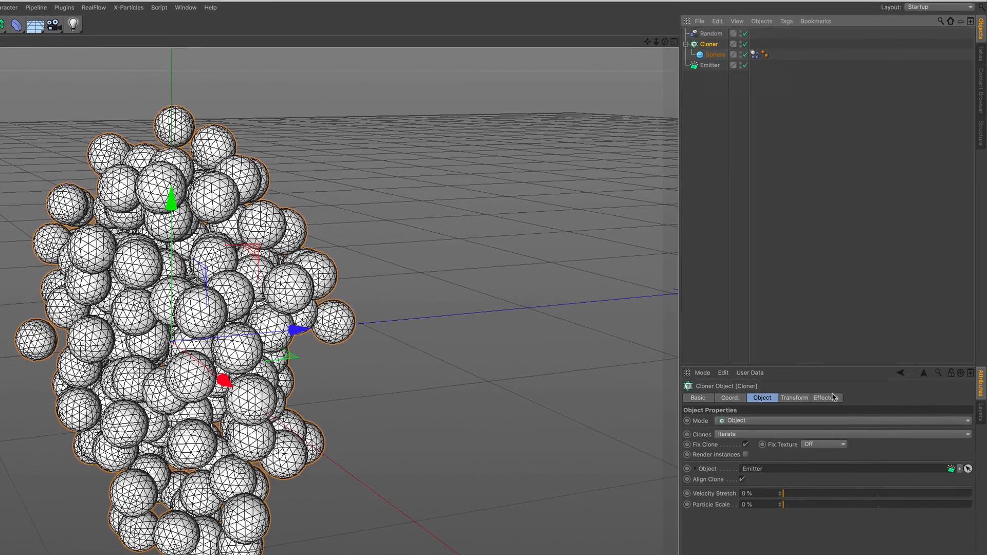
pyautogui.click(832, 398)
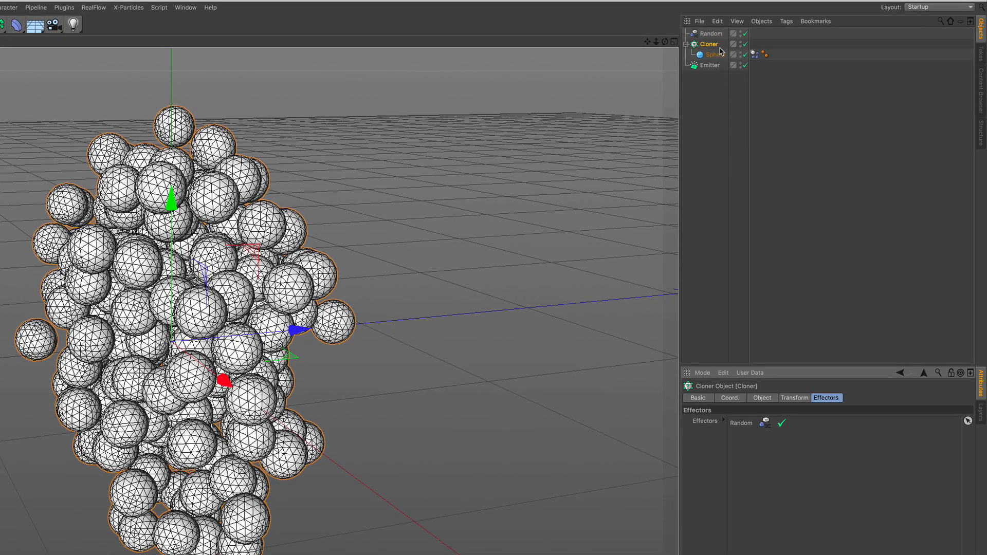
# Turn off the Random effector's Position and enable Scale with Uniform Scale set to -0.5.
pyautogui.click(715, 35)
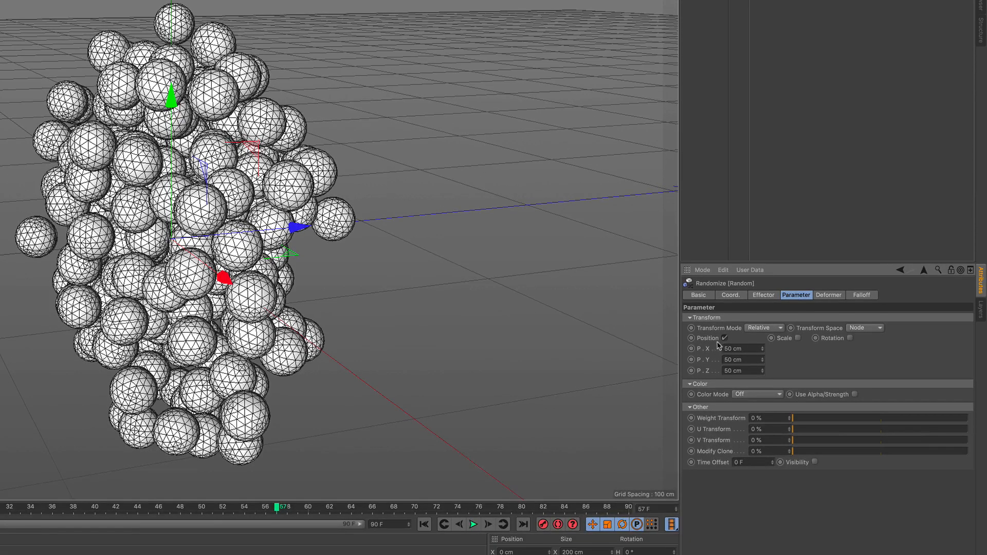
pyautogui.click(724, 339)
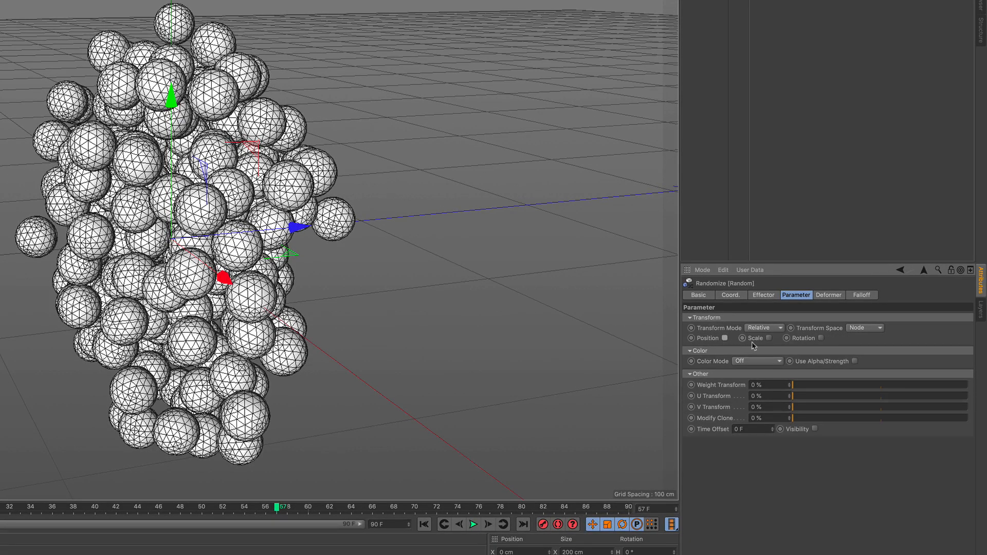
pyautogui.click(769, 338)
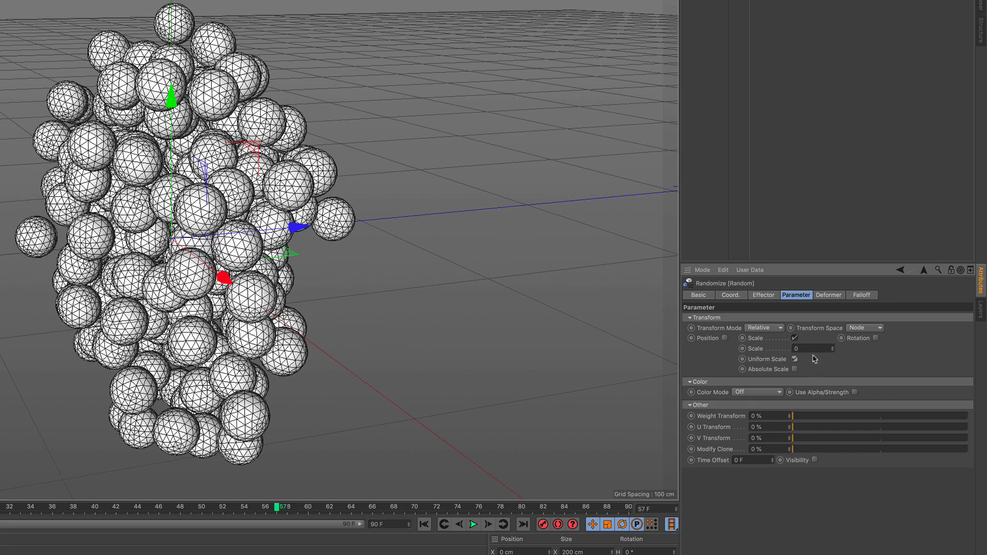
pyautogui.click(809, 347)
pyautogui.press('Return')
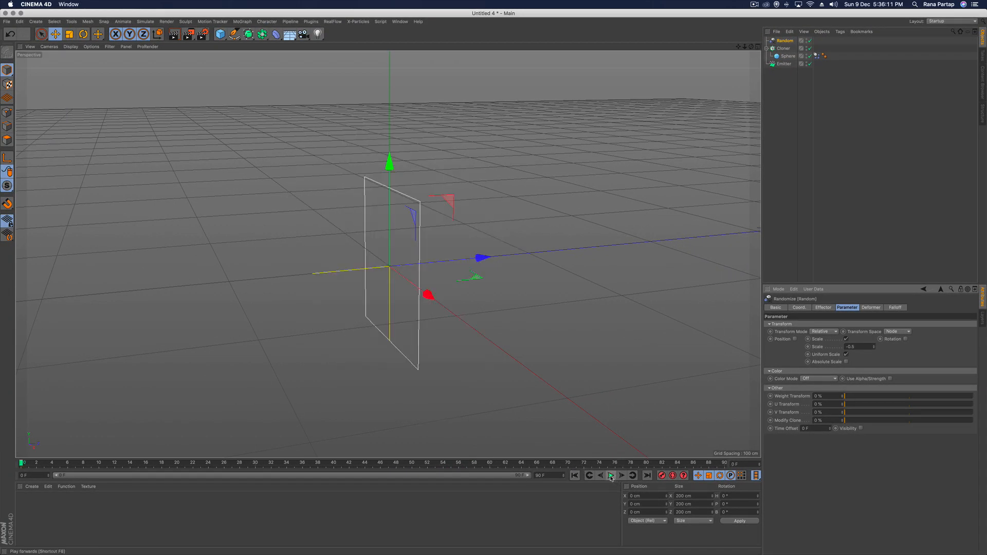
# Play the simulation twice to examine the sphere sizes and collisions, and return to the first frame.
pyautogui.click(611, 475)
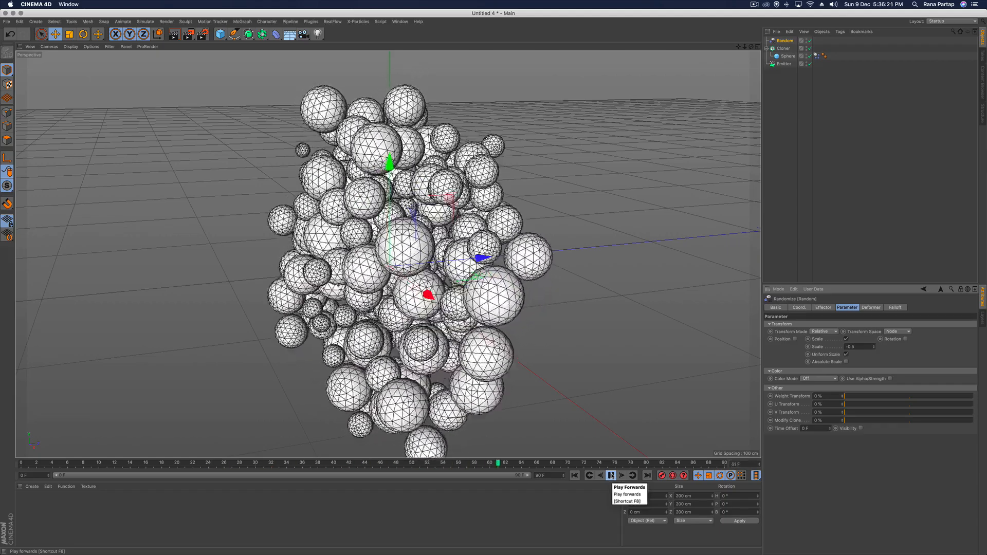
pyautogui.click(611, 476)
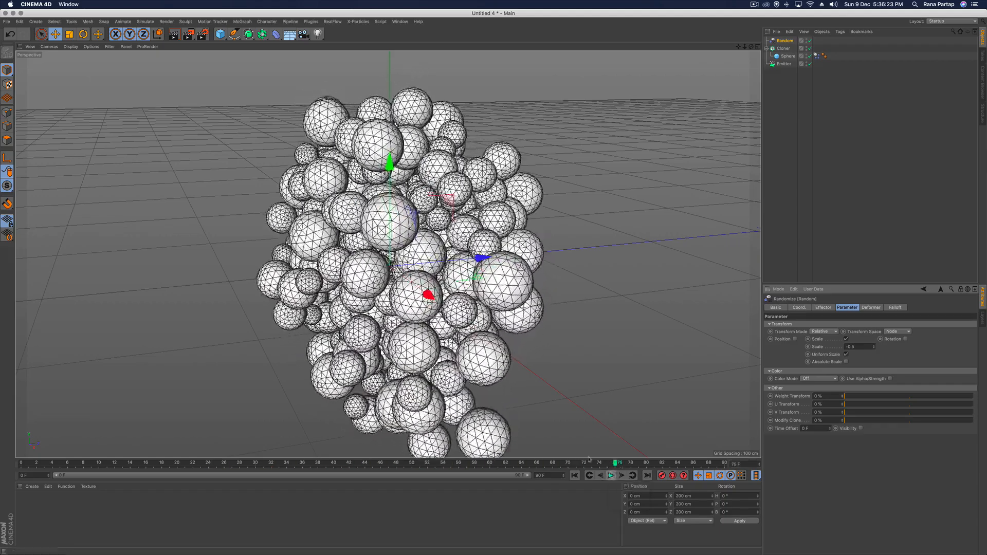
pyautogui.keyDown('alt'); pyautogui.moveTo(427, 265); pyautogui.dragTo(391, 266, button='right'); pyautogui.keyUp('alt')
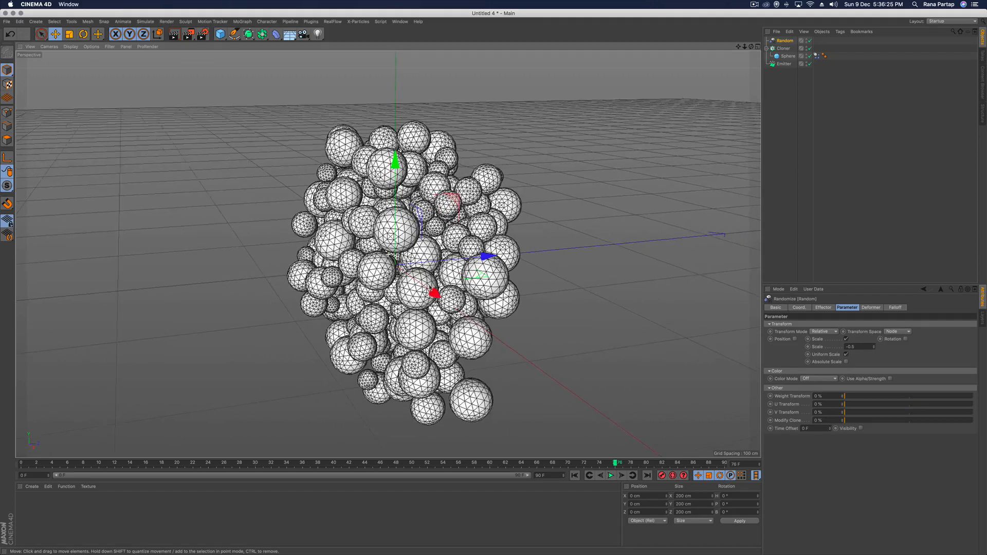
pyautogui.keyDown('alt'); pyautogui.moveTo(391, 266); pyautogui.dragTo(379, 246, button='middle'); pyautogui.keyUp('alt')
pyautogui.click(583, 477)
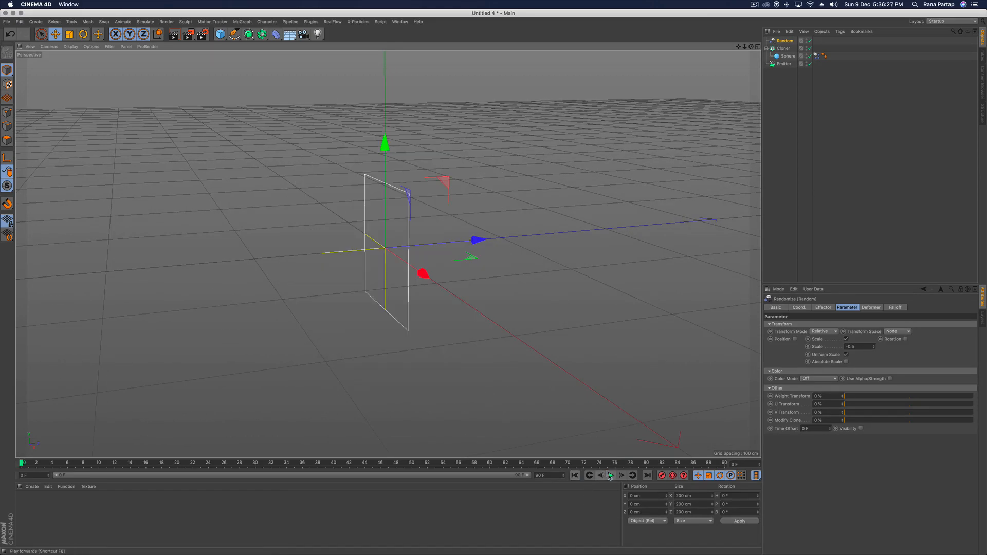
pyautogui.click(610, 476)
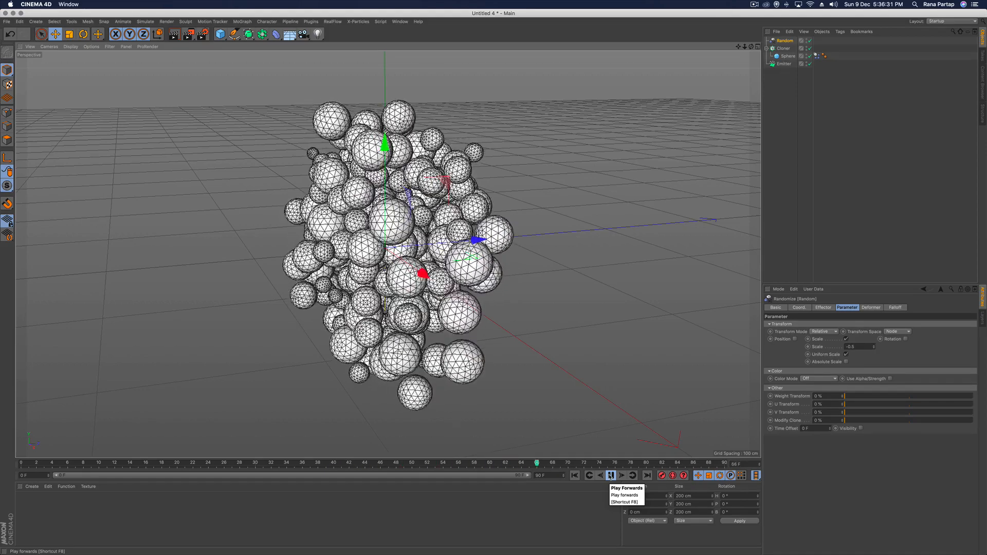
pyautogui.click(611, 475)
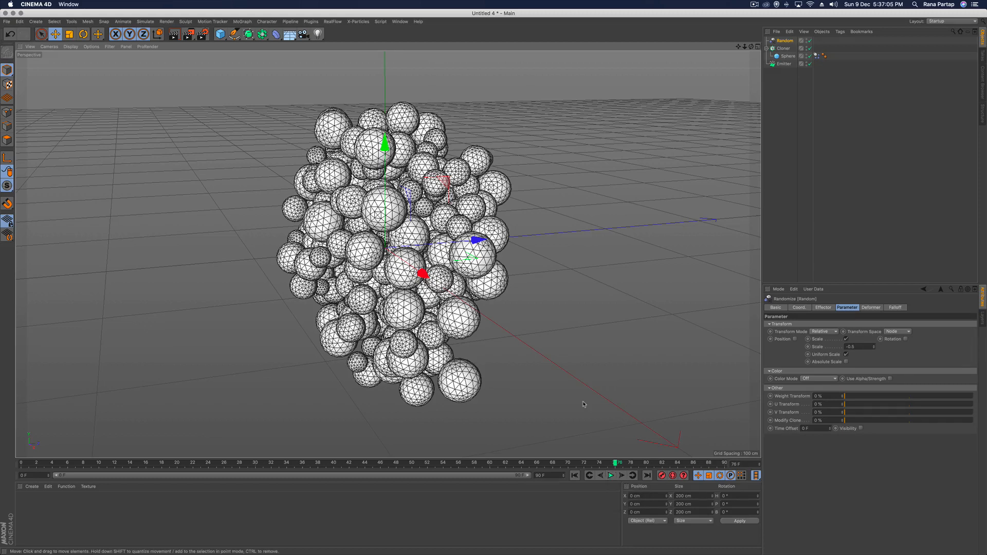
pyautogui.click(575, 476)
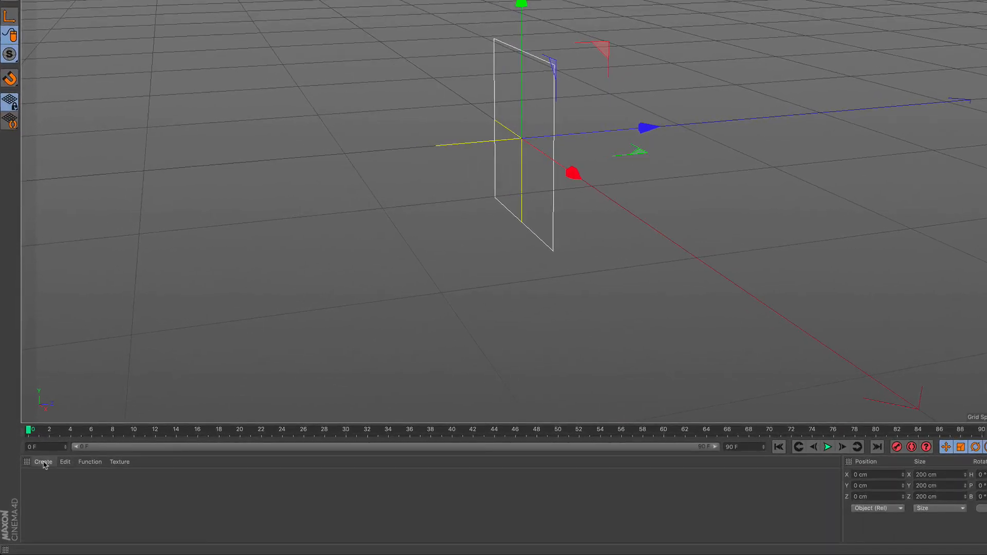
# Create a new standard material, open it for editing and disable its Reflectance channel.
pyautogui.click(44, 463)
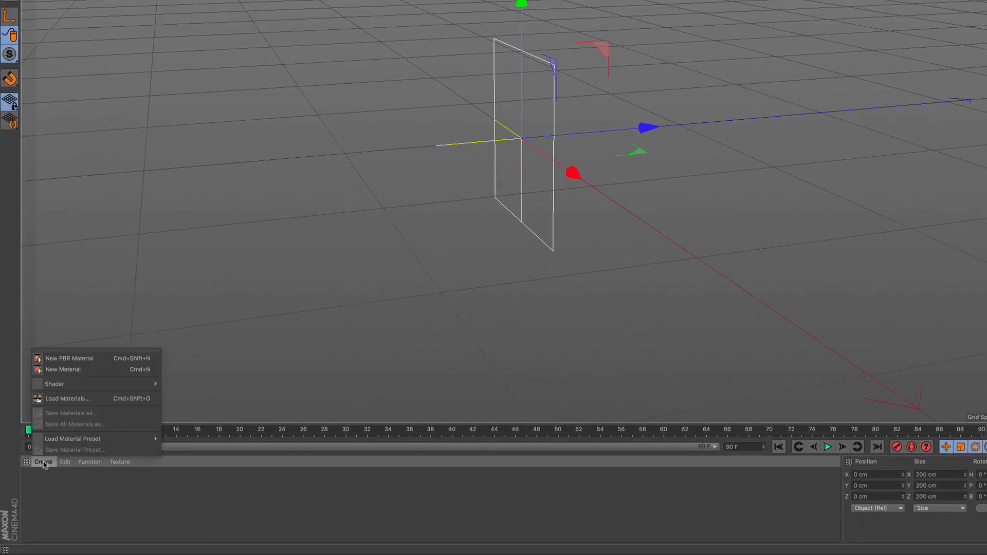
pyautogui.click(91, 369)
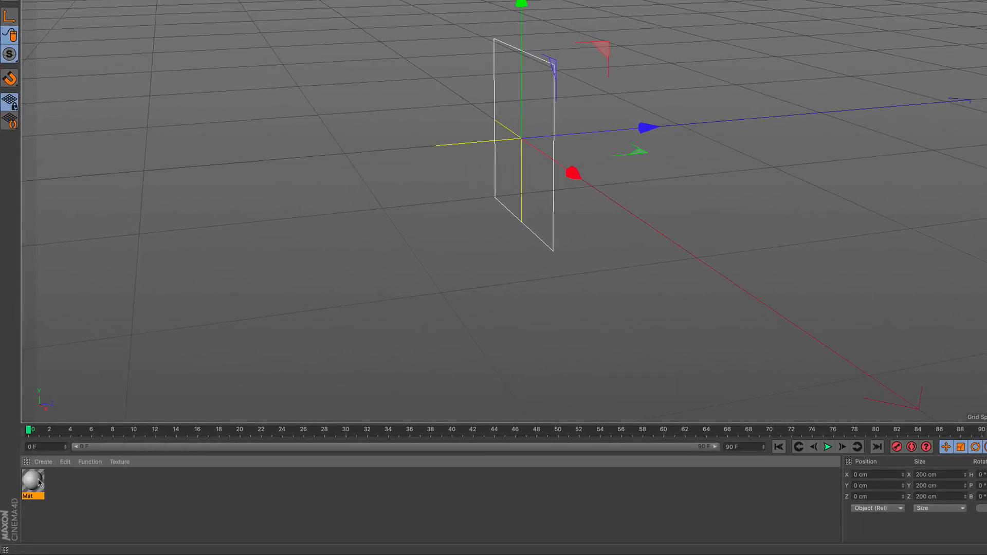
pyautogui.doubleClick(39, 483)
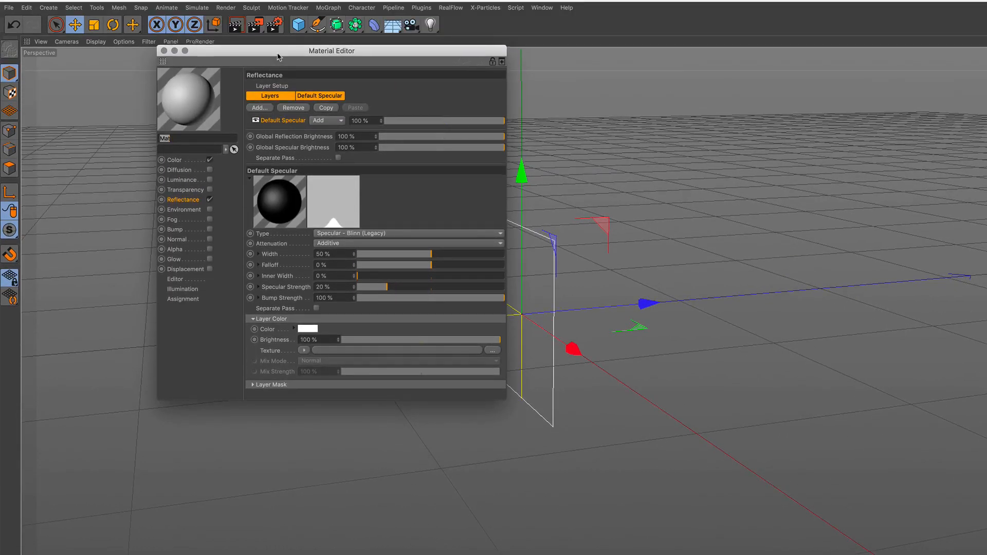
pyautogui.moveTo(278, 56); pyautogui.dragTo(311, 182)
pyautogui.click(242, 325)
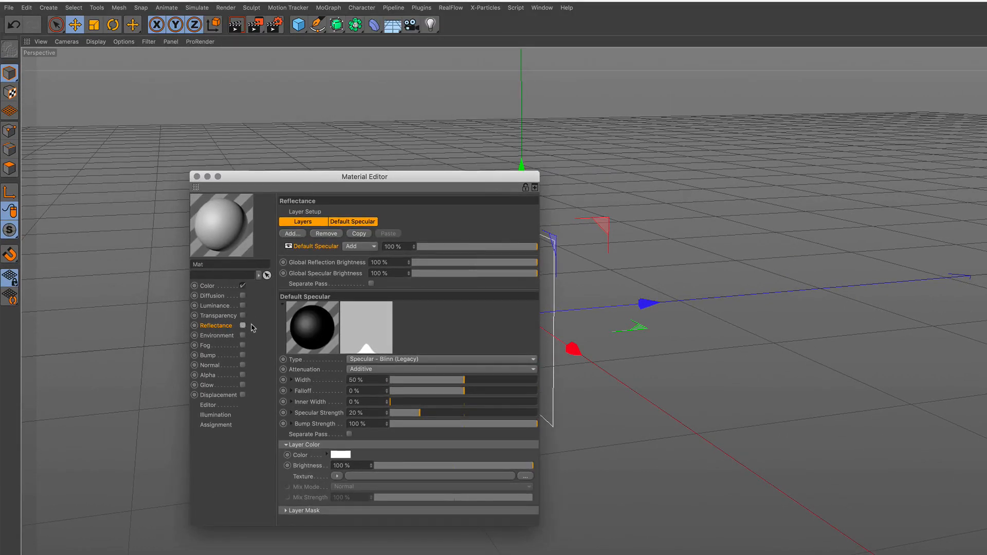
# Load the MoGraph Color Shader as the texture of the material's Color channel.
pyautogui.click(209, 289)
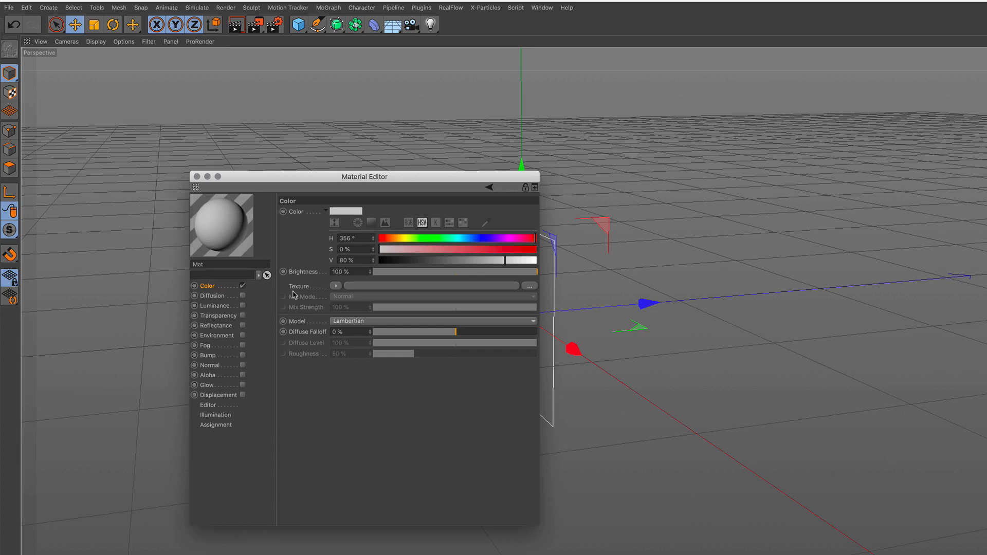
pyautogui.click(335, 286)
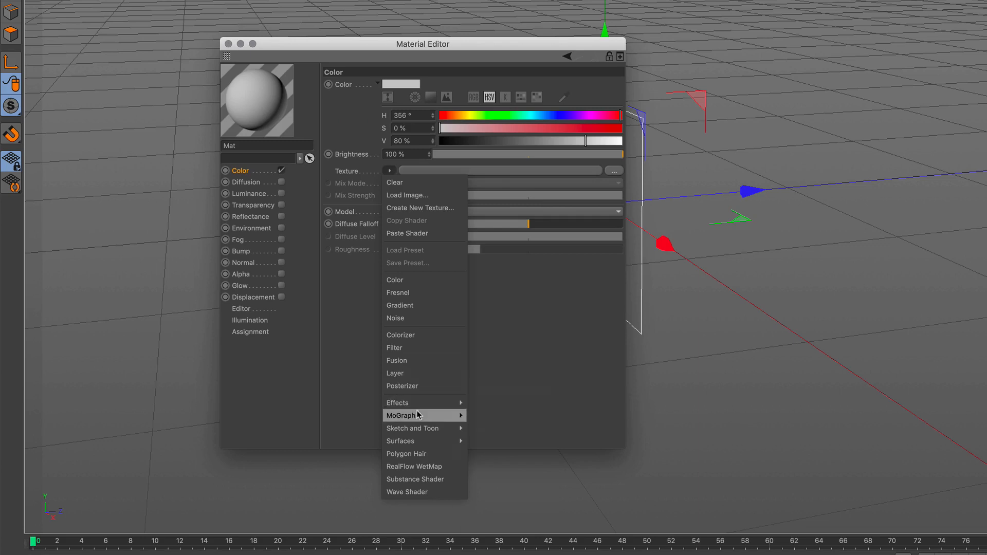
pyautogui.moveTo(419, 415)
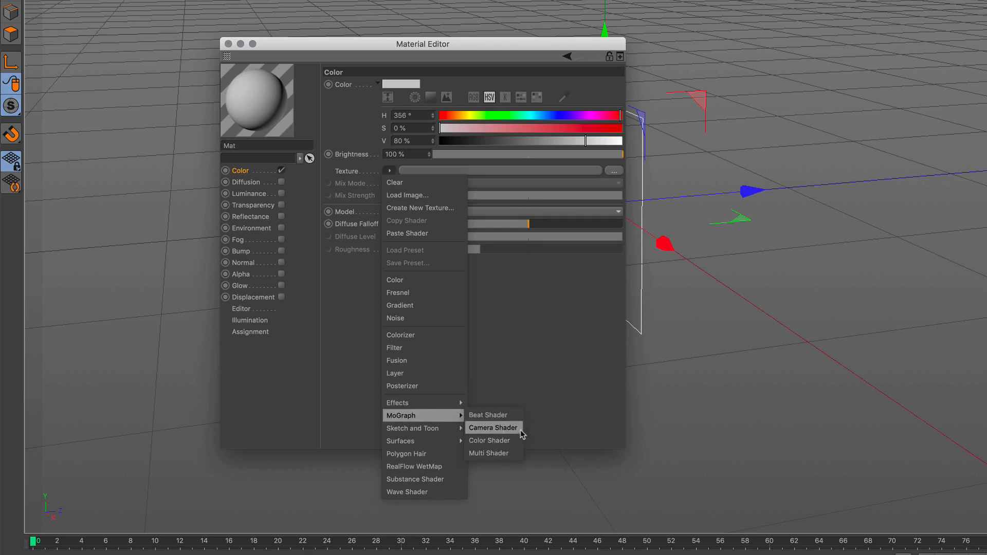
pyautogui.click(515, 441)
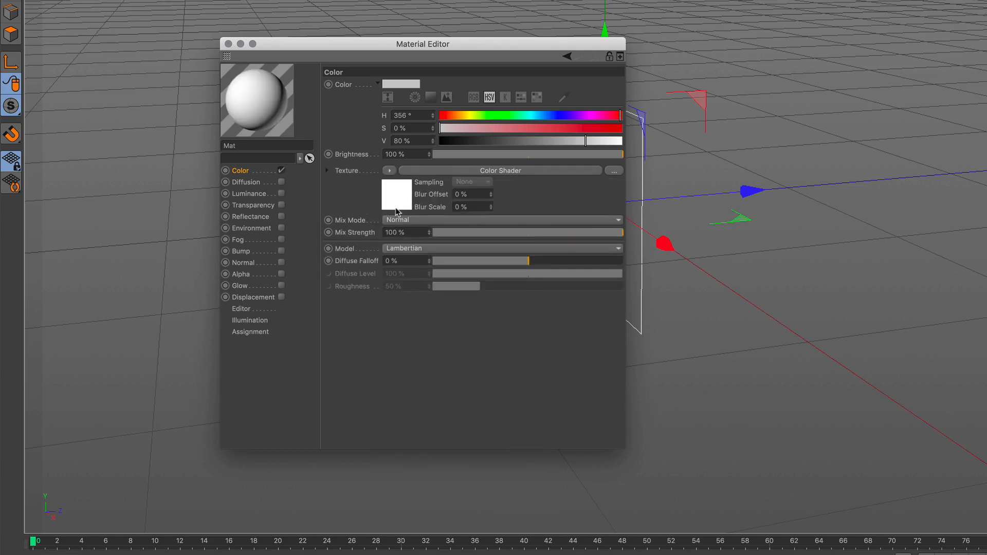
# Set the material's base color to blue (H 192°, S 76%, V 80%) and apply the material to the Sphere.
pyautogui.click(405, 87)
pyautogui.moveTo(406, 83); pyautogui.dragTo(466, 98)
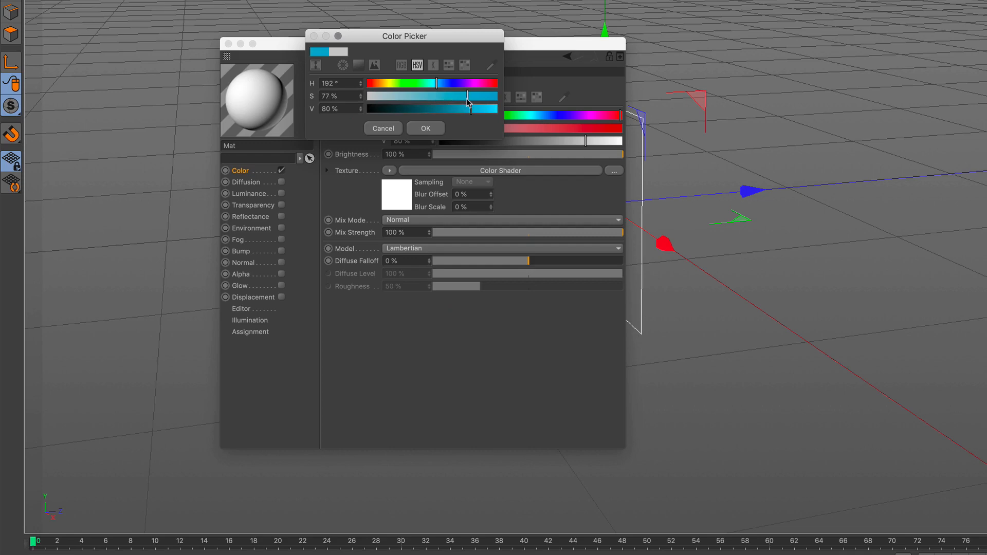
pyautogui.click(426, 128)
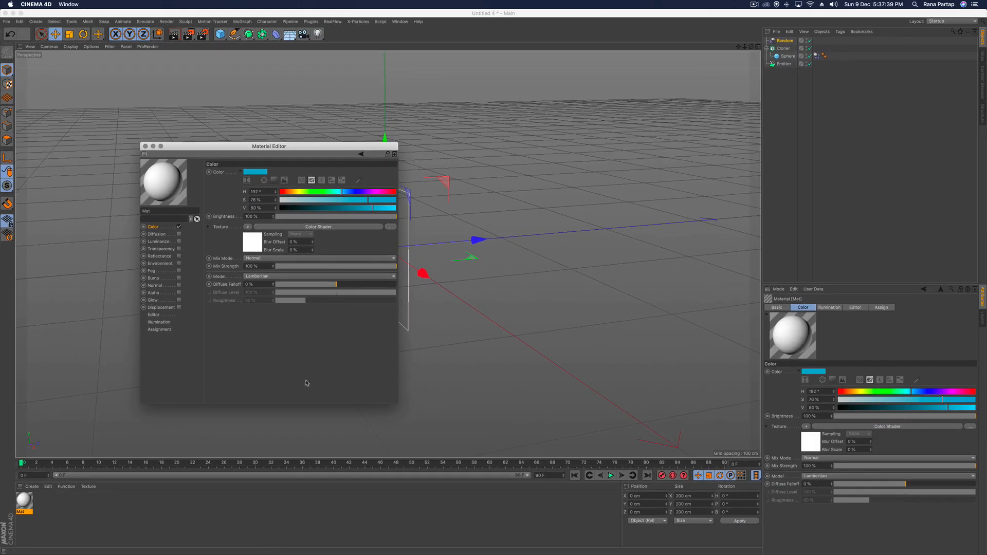
pyautogui.moveTo(24, 502); pyautogui.dragTo(792, 59)
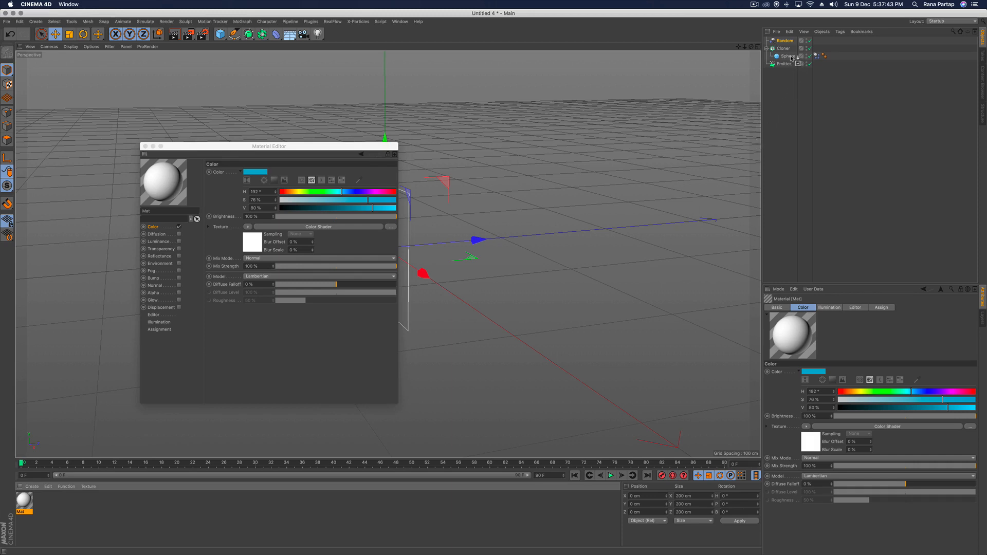
pyautogui.moveTo(792, 58); pyautogui.dragTo(793, 59)
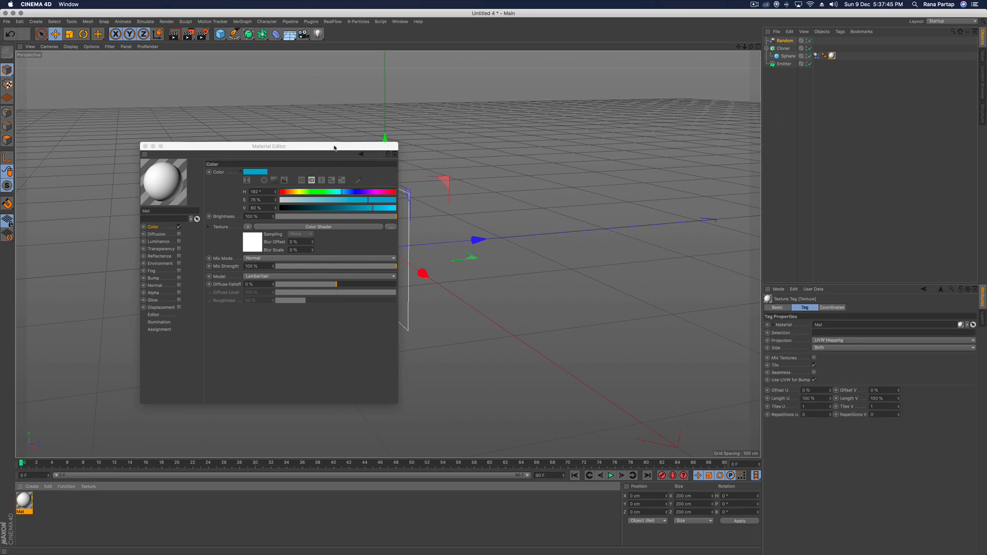
# Play the simulation with the material applied and pause it at frame 60.
pyautogui.moveTo(334, 148); pyautogui.dragTo(734, 178)
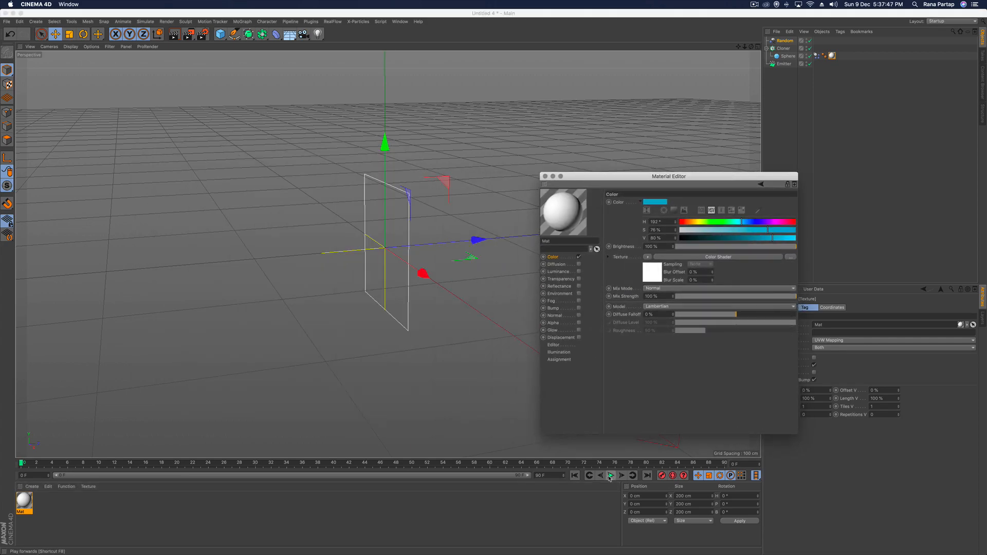
pyautogui.click(610, 475)
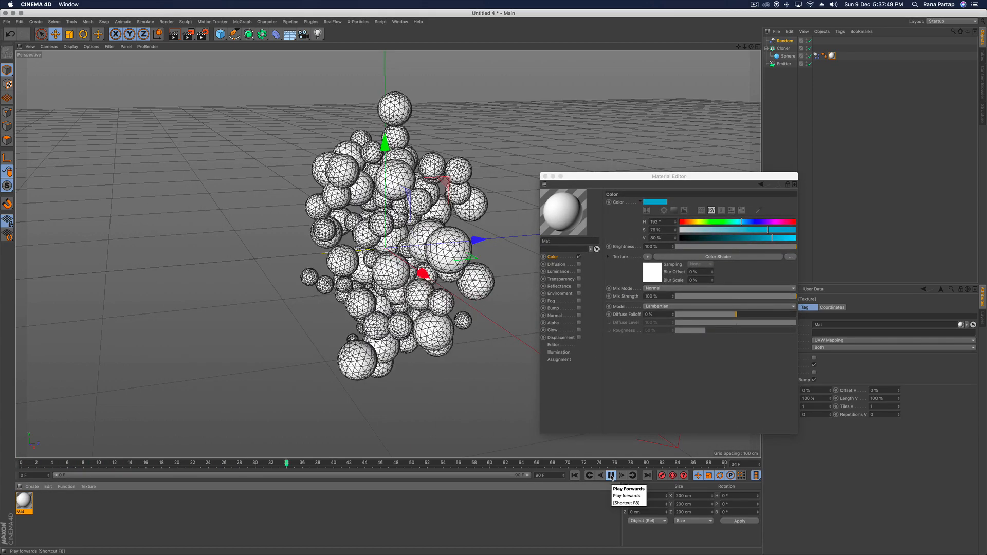
pyautogui.click(610, 475)
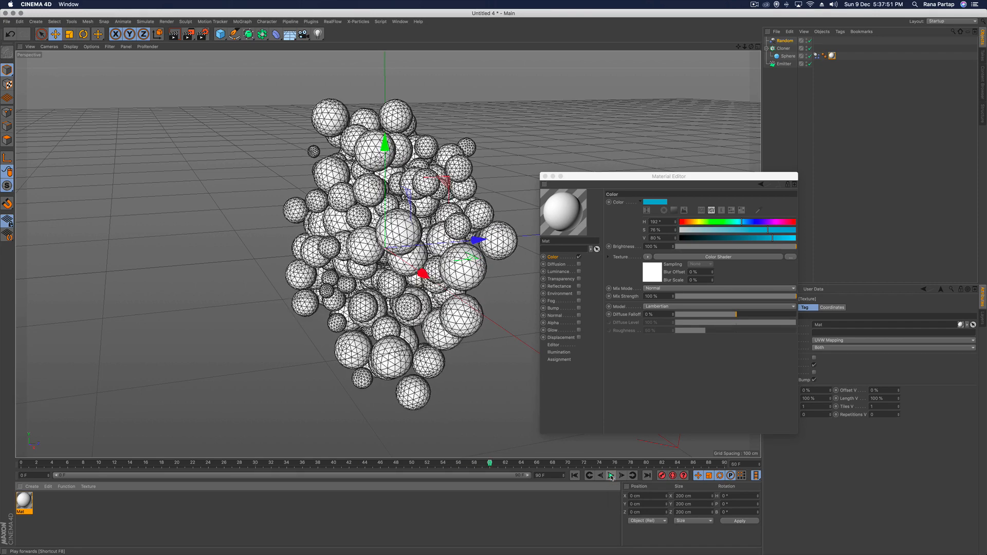
# Set the Random effector's Color Mode to On so the spheres get random colors.
pyautogui.moveTo(684, 177); pyautogui.dragTo(542, 180)
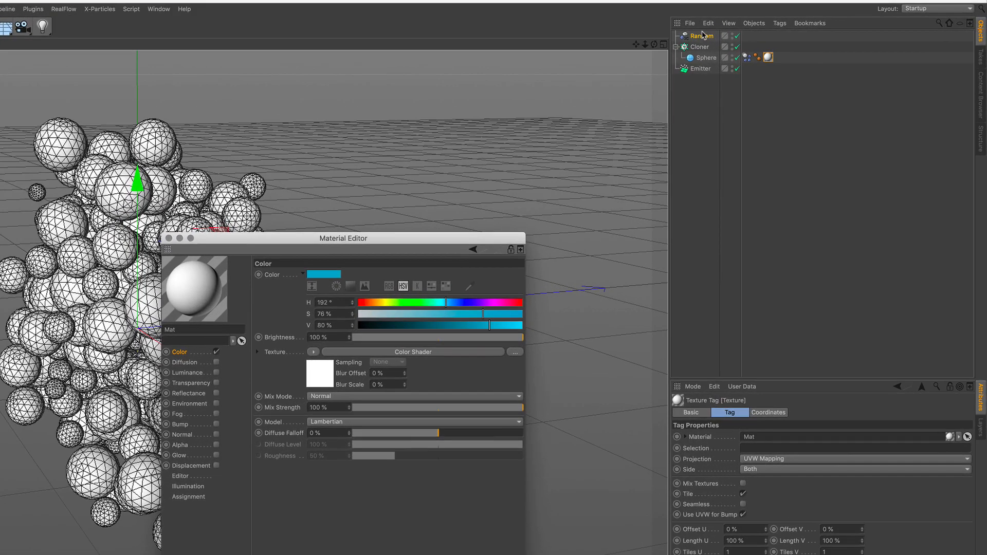
pyautogui.click(769, 41)
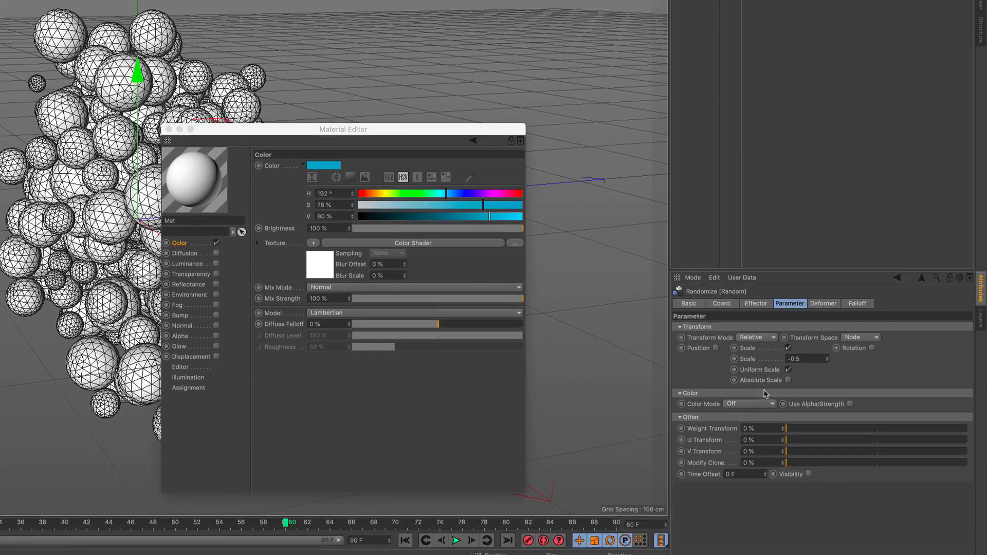
pyautogui.click(750, 513)
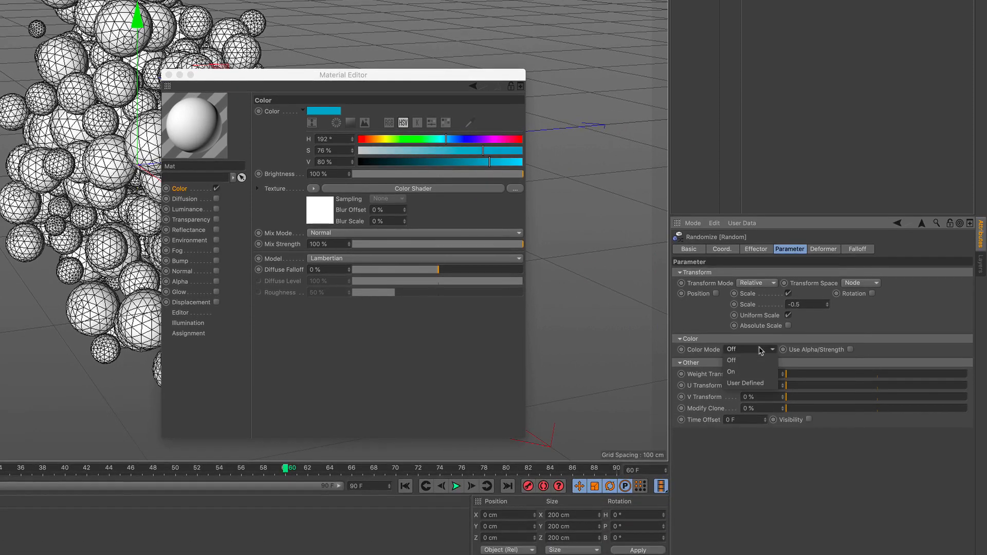
pyautogui.click(755, 372)
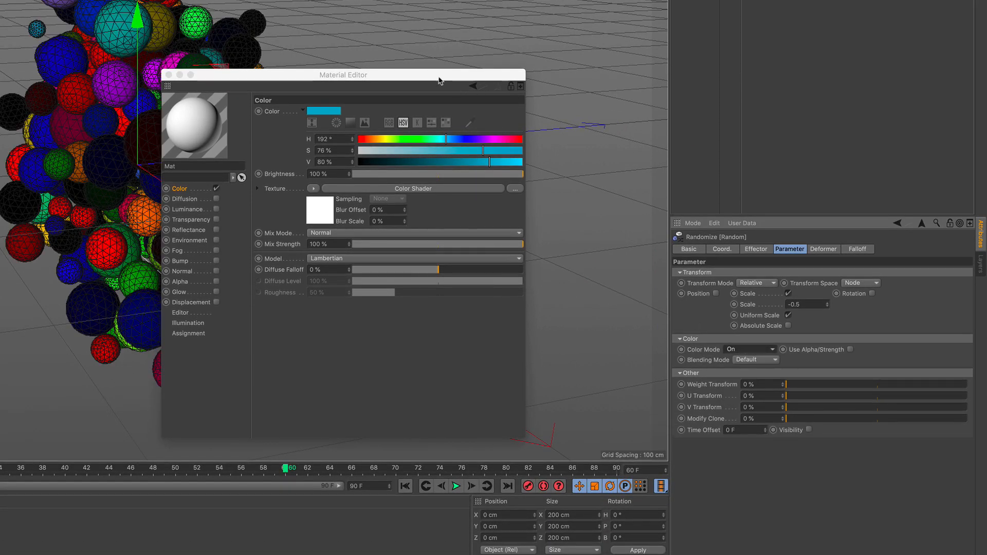
# Move the material tag from the Sphere to the Random effector and set the color texture's Mix Strength to 24%.
pyautogui.moveTo(440, 78); pyautogui.dragTo(557, 38)
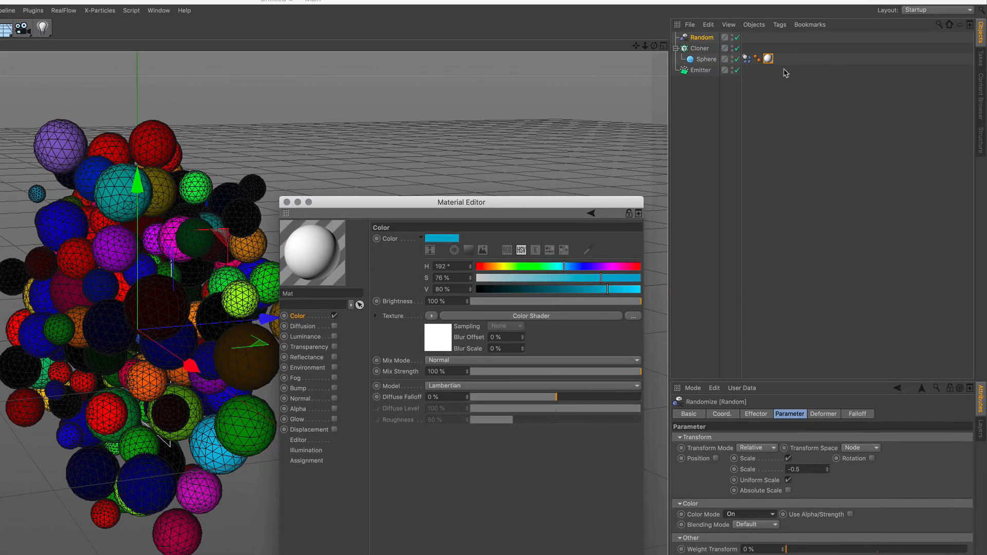
pyautogui.moveTo(769, 61); pyautogui.dragTo(752, 43)
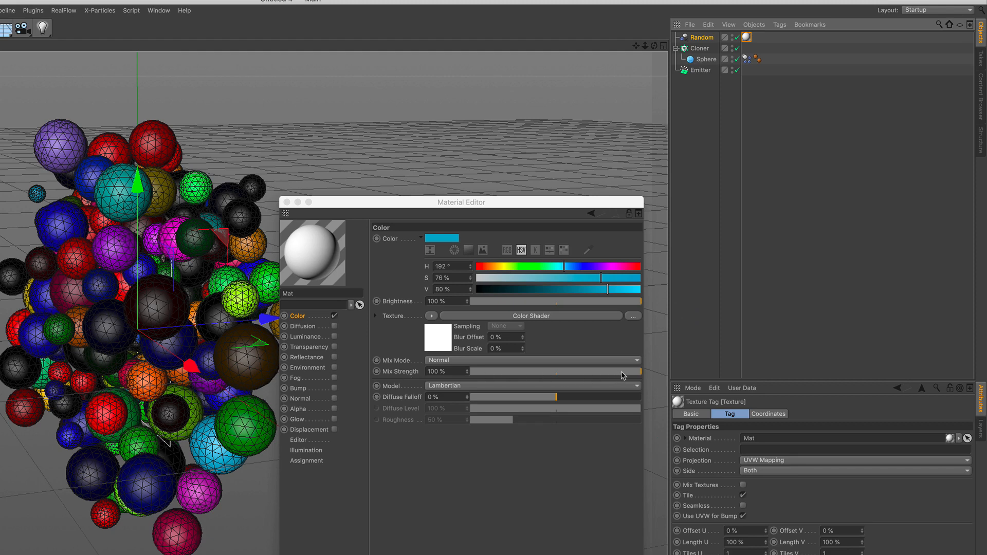
pyautogui.moveTo(622, 372); pyautogui.dragTo(530, 372)
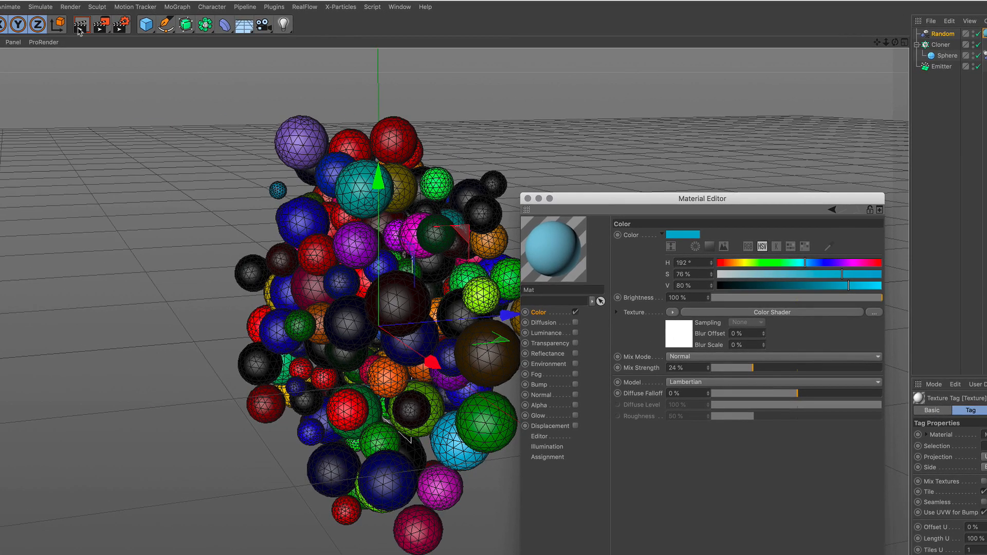
# Render the view, move the material tag from the Random effector to the Cloner, and render the view again.
pyautogui.click(78, 140)
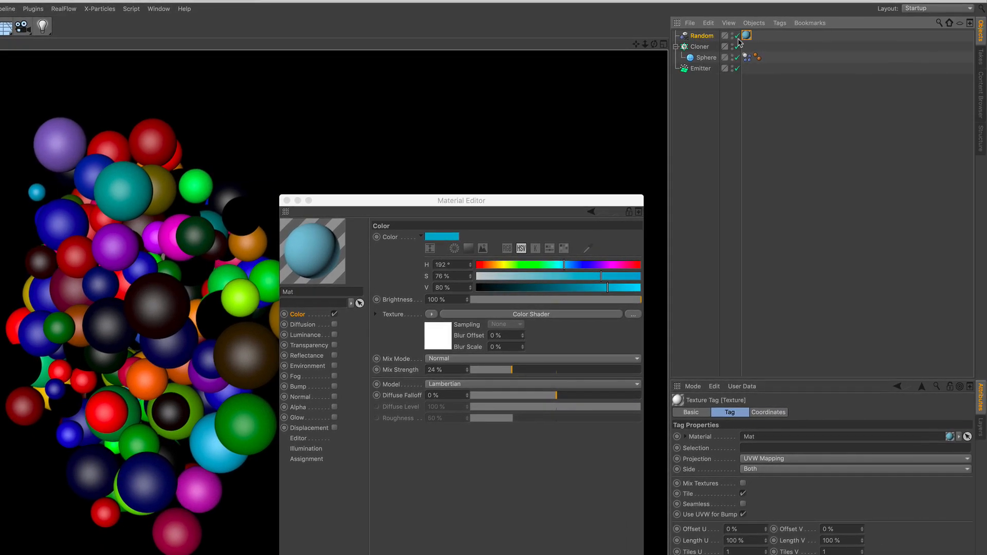
pyautogui.moveTo(746, 35); pyautogui.dragTo(751, 47)
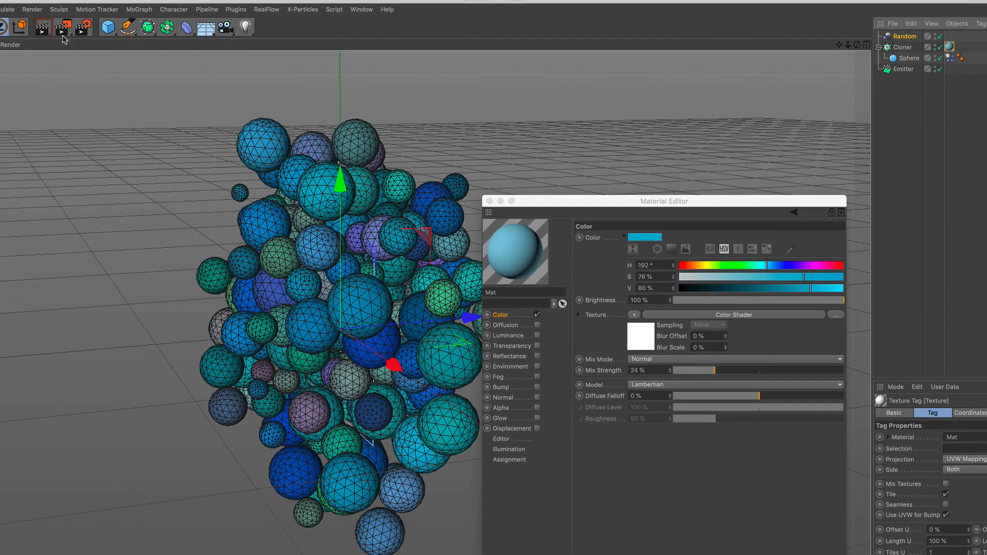
pyautogui.click(44, 28)
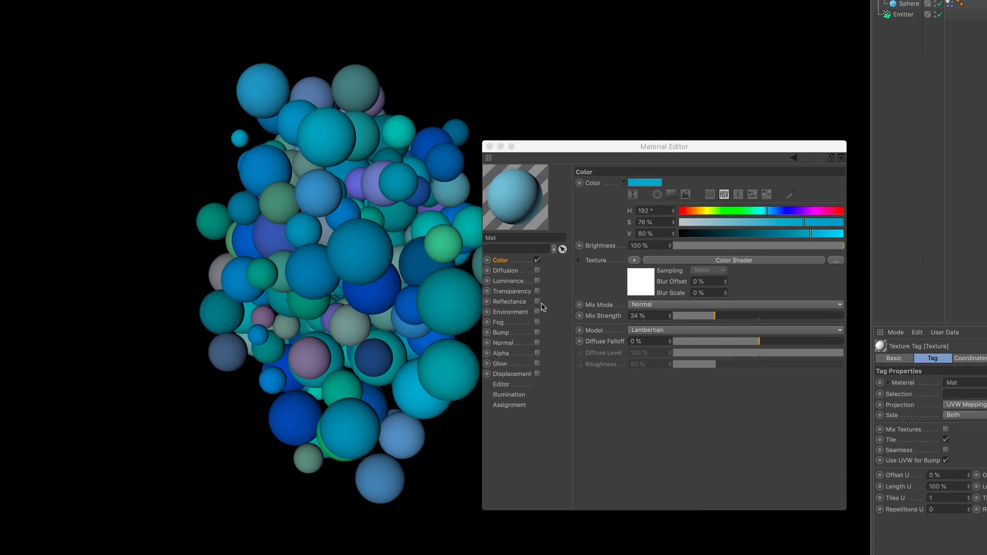
# Enable the material's Reflectance channel and add a Reflection (Legacy) layer.
pyautogui.click(535, 358)
pyautogui.click(538, 302)
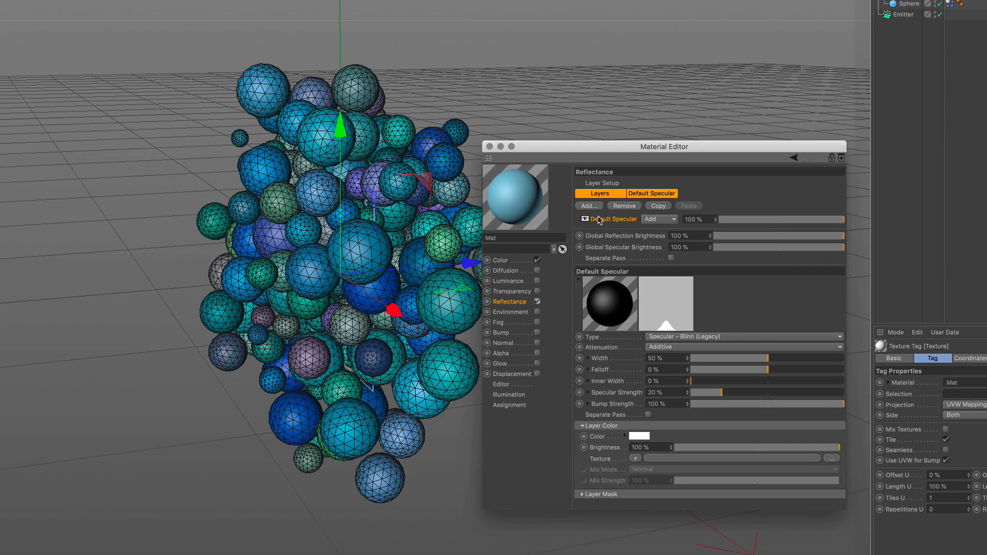
pyautogui.click(597, 208)
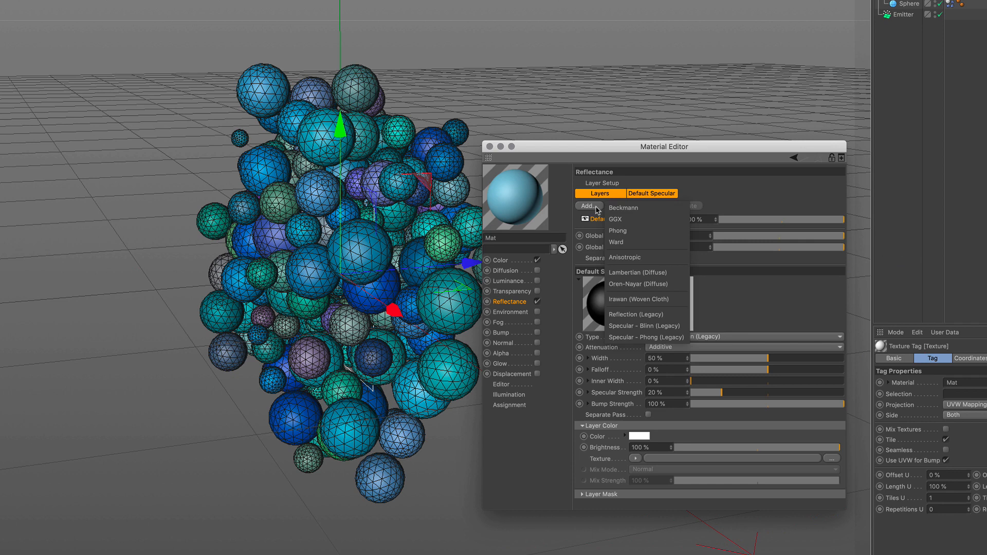
pyautogui.click(671, 315)
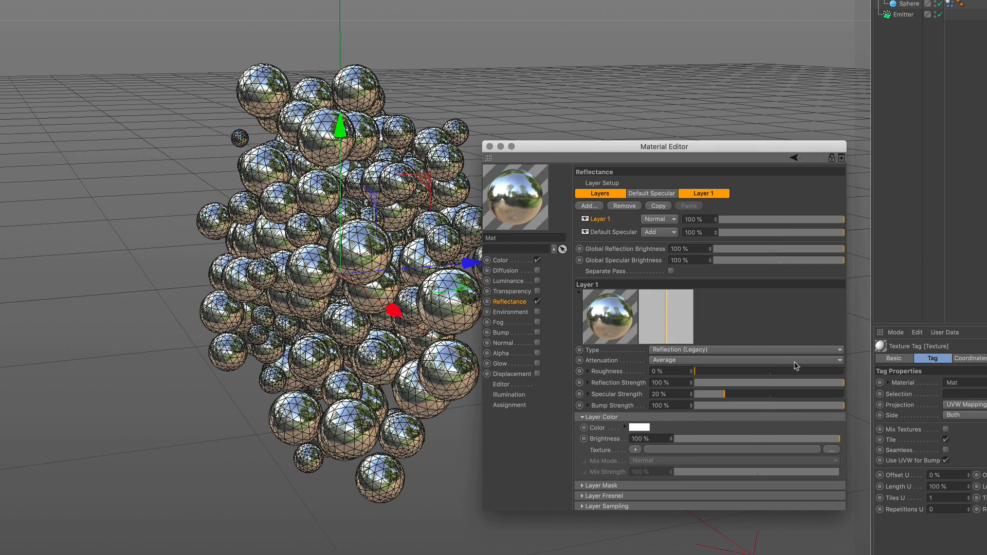
# Set the reflection layer's color Brightness to 52% and layer opacity to 59%, test-render the view and close the material editor.
pyautogui.click(761, 440)
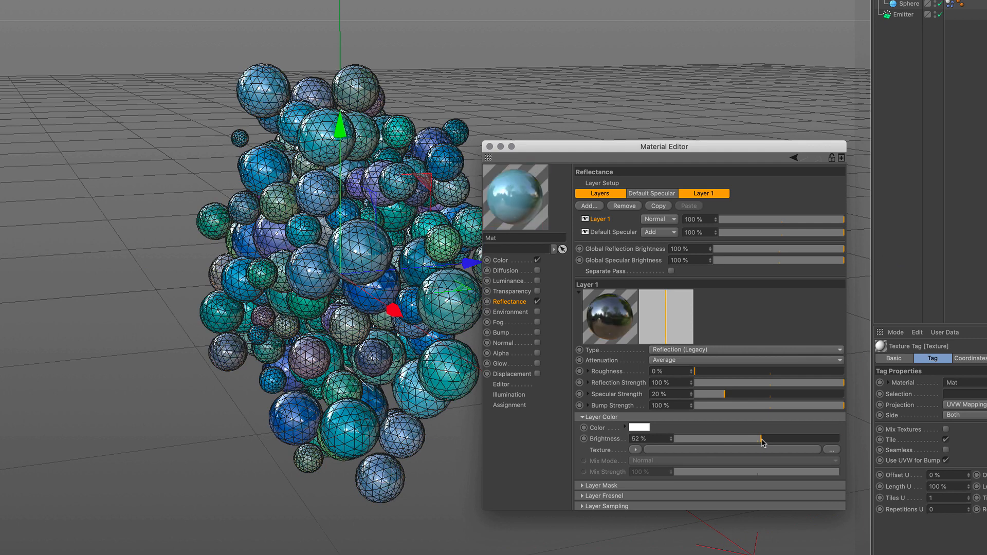
pyautogui.moveTo(799, 220); pyautogui.dragTo(794, 218)
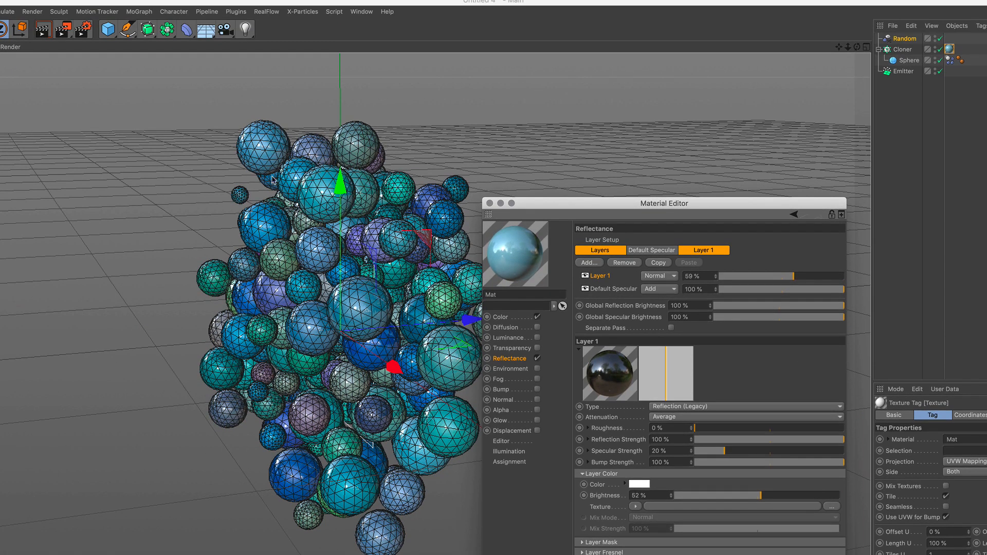
pyautogui.click(40, 24)
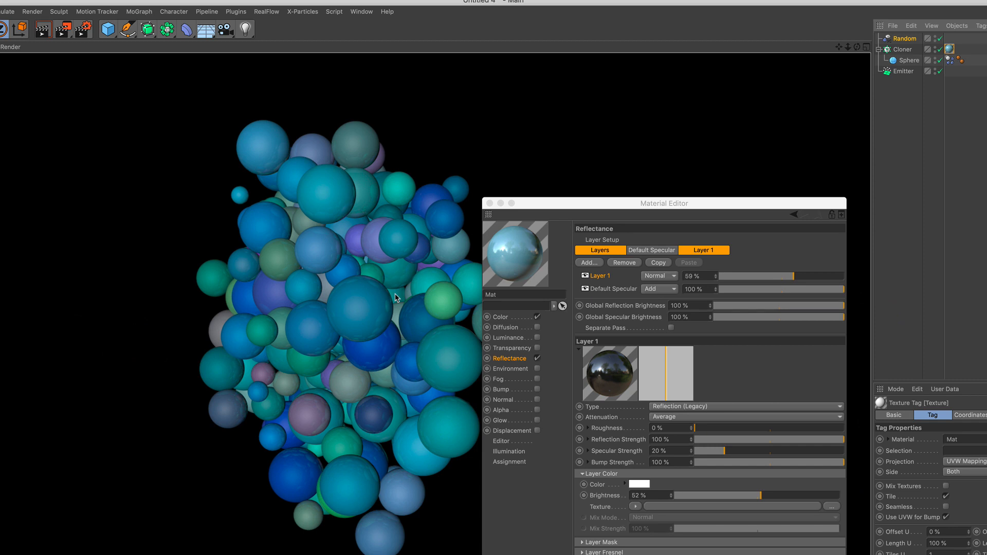
pyautogui.click(490, 203)
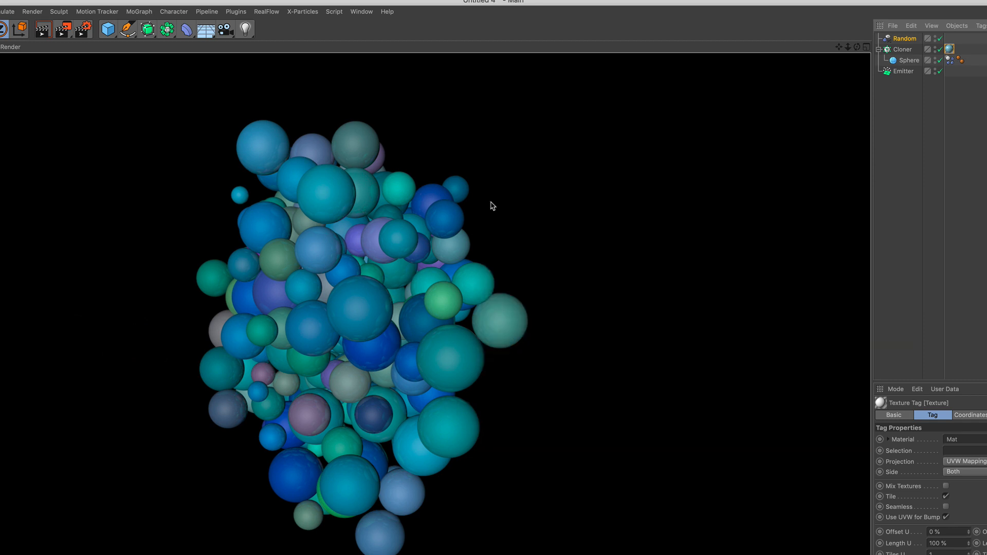
# Add a Floor object lowered beneath the cluster of spheres, and add a Sky object.
pyautogui.click(208, 31)
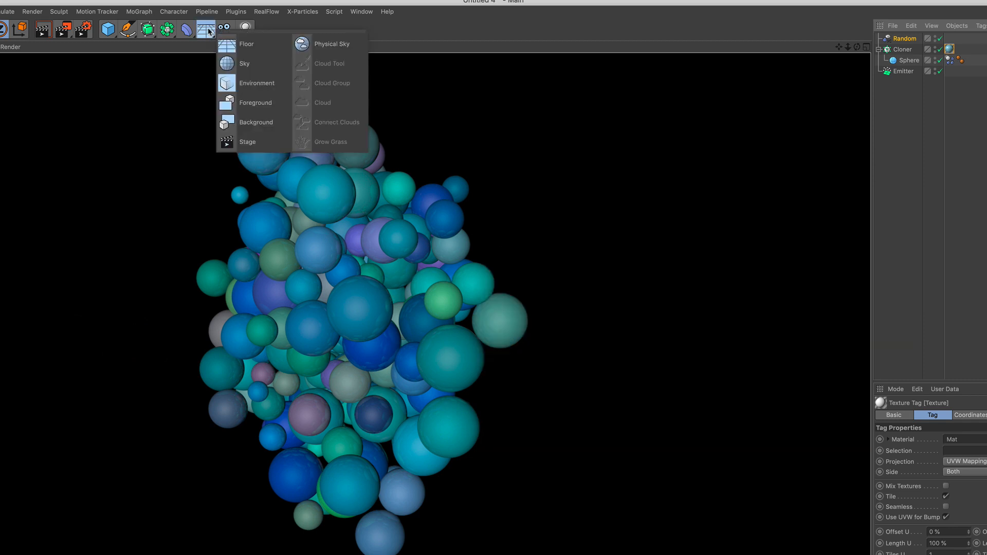
pyautogui.click(268, 50)
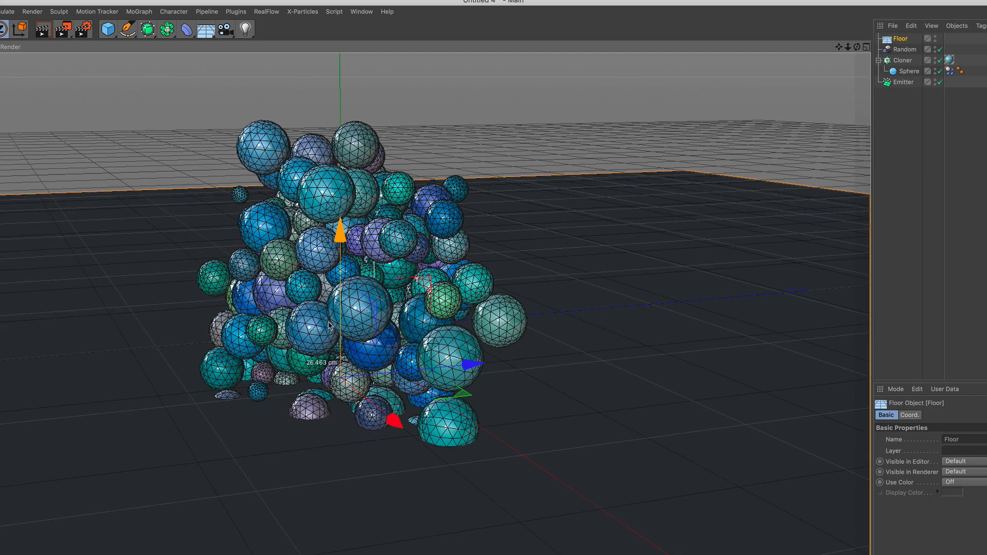
pyautogui.moveTo(329, 325); pyautogui.dragTo(322, 395)
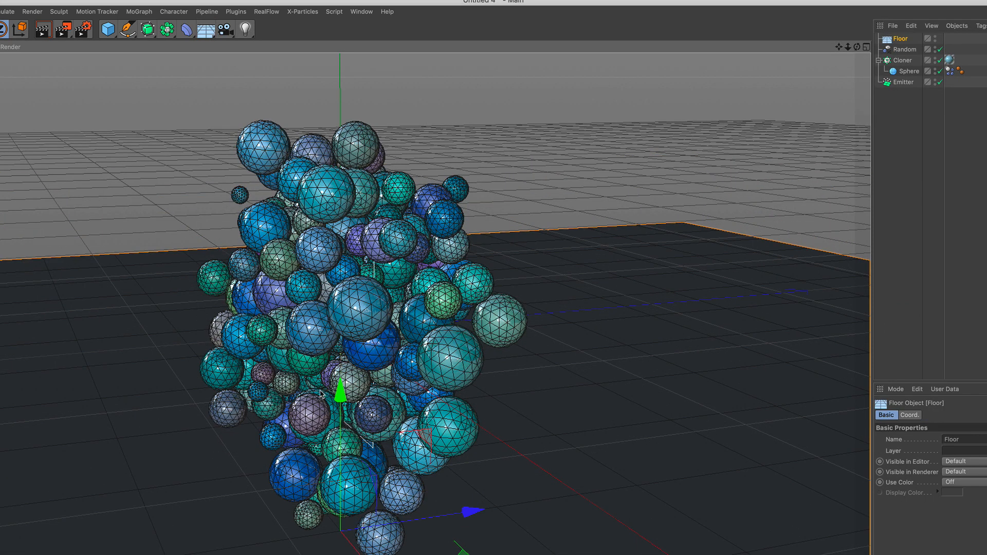
pyautogui.click(206, 30)
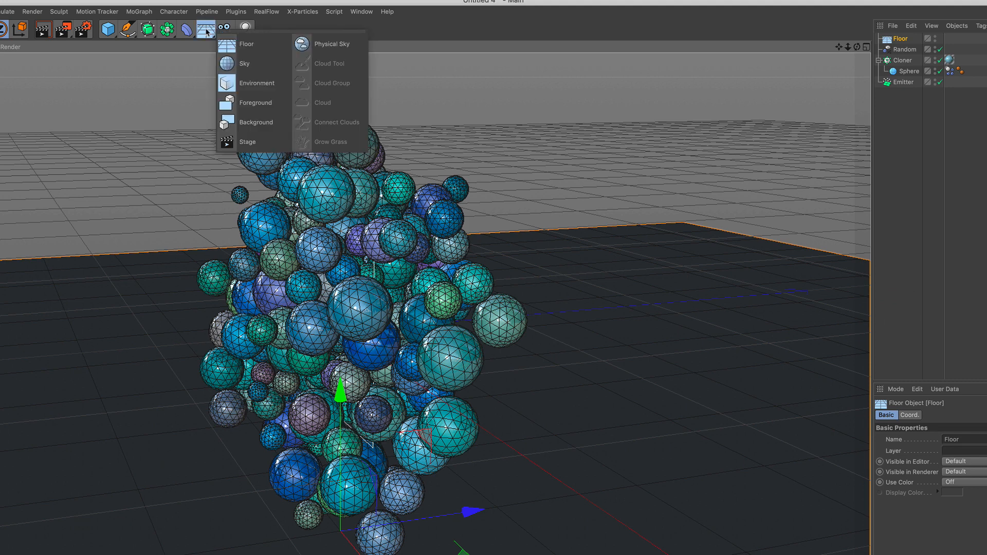
pyautogui.click(256, 64)
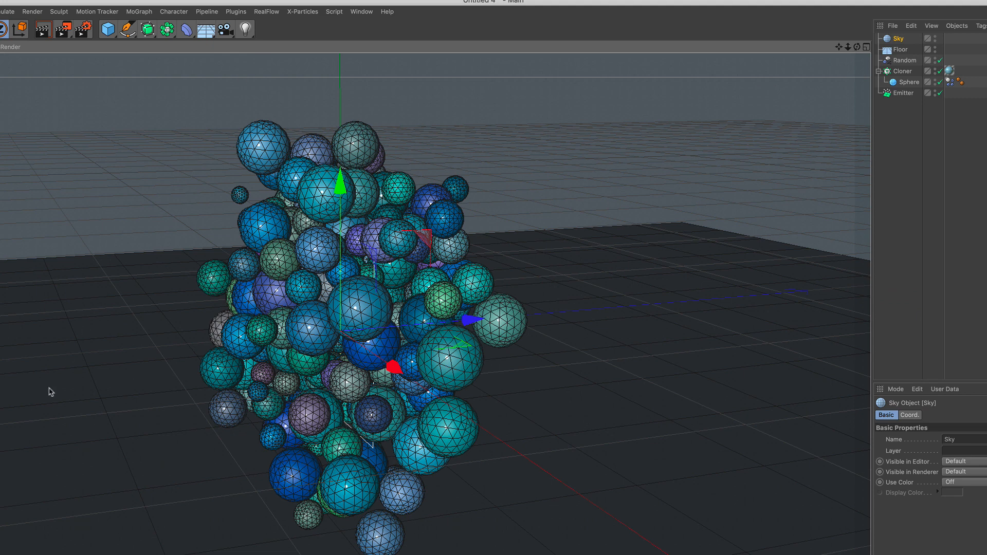
# Create a second standard material, open it for editing and disable its Reflectance channel.
pyautogui.click(18, 486)
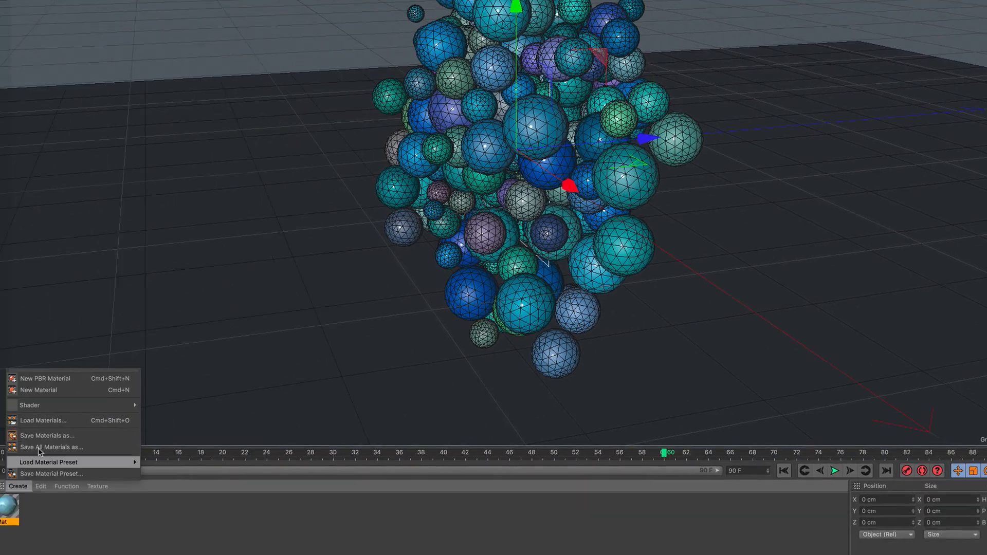
pyautogui.click(101, 363)
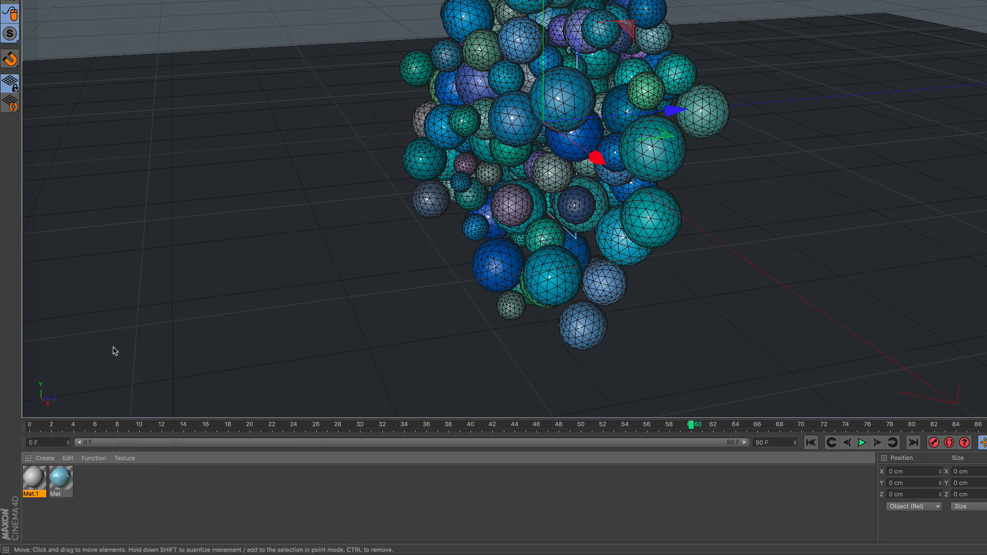
pyautogui.doubleClick(34, 479)
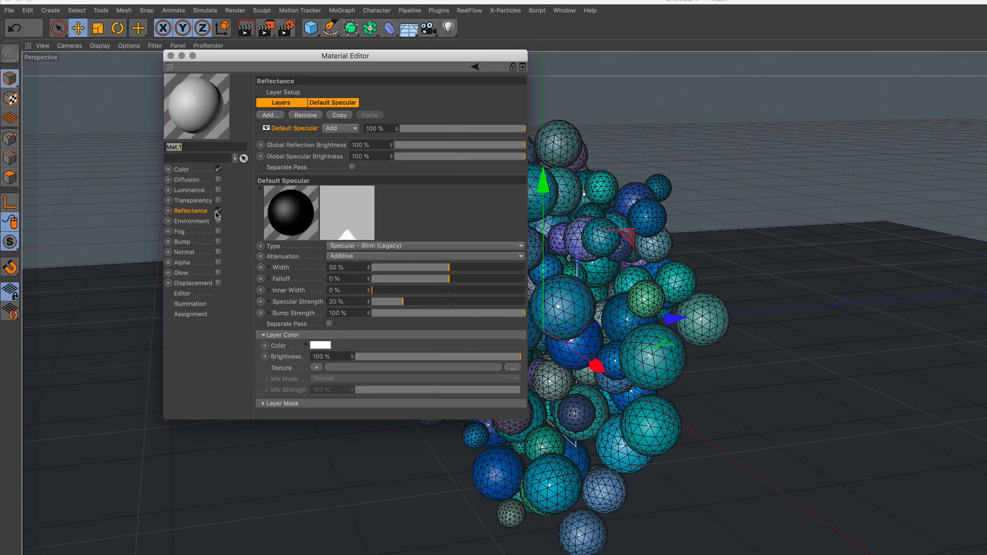
pyautogui.click(218, 211)
# Load a Gradient shader as the texture of the new material's Color channel and open the gradient's settings.
pyautogui.click(184, 170)
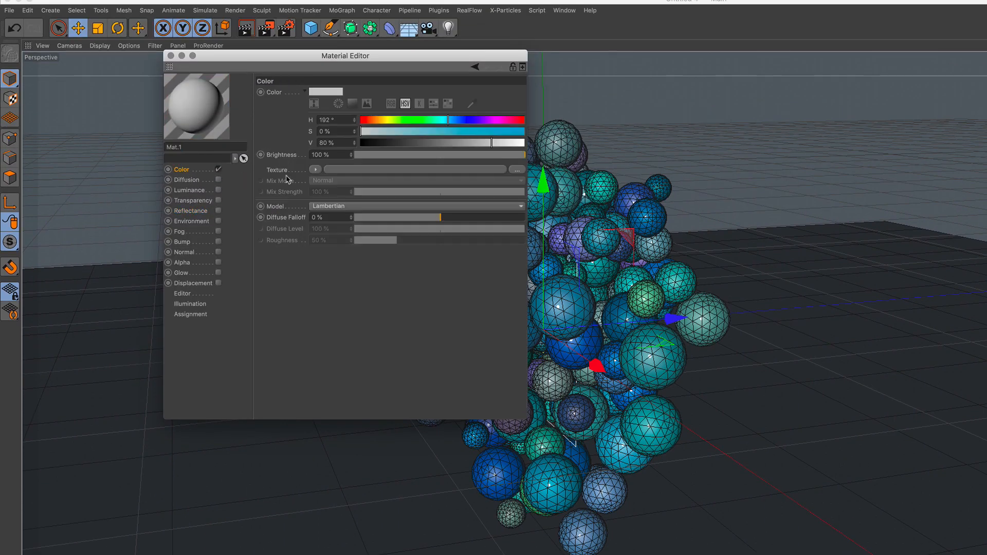
pyautogui.click(315, 170)
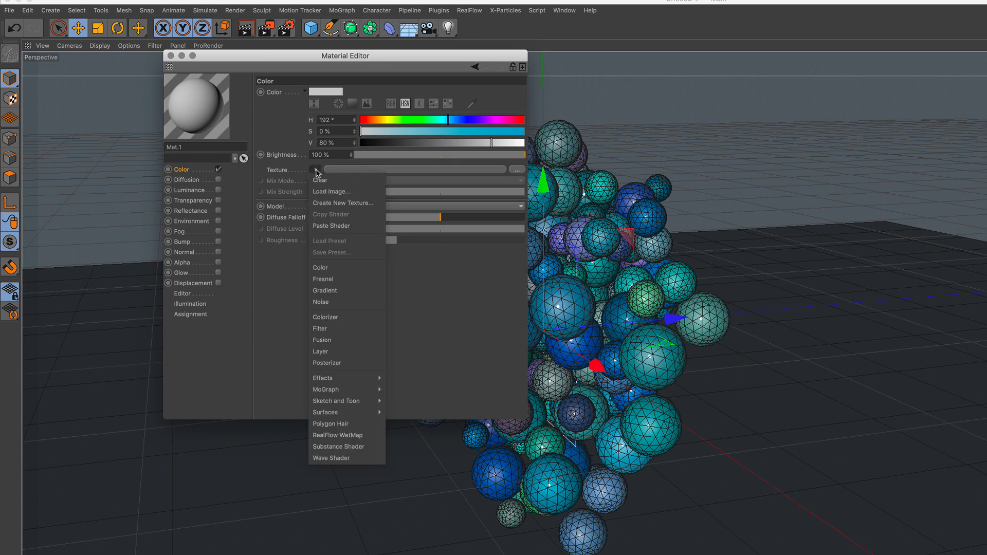
pyautogui.click(350, 291)
pyautogui.click(381, 172)
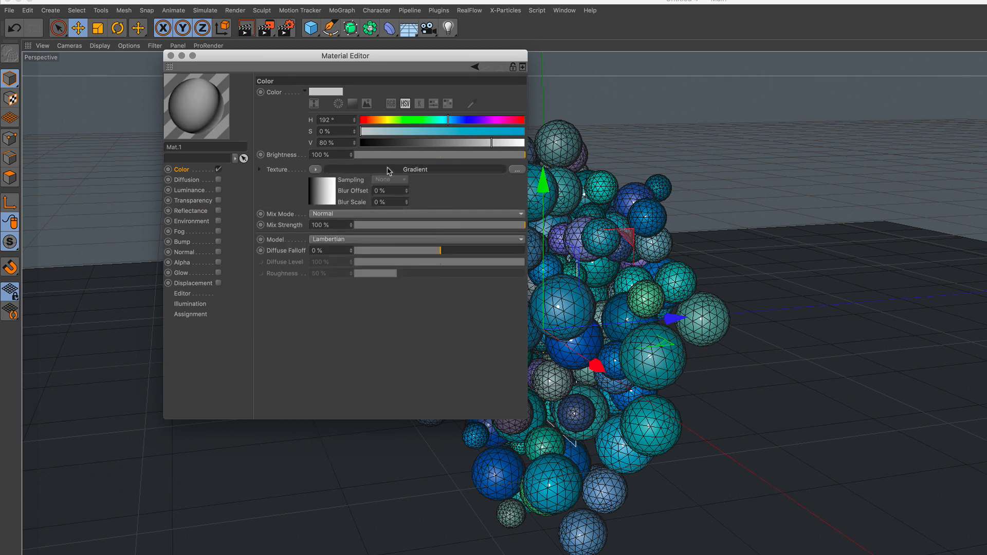
# Recolor the gradient's black start knot to light gray and its white end knot to gray with V 48%.
pyautogui.doubleClick(303, 176)
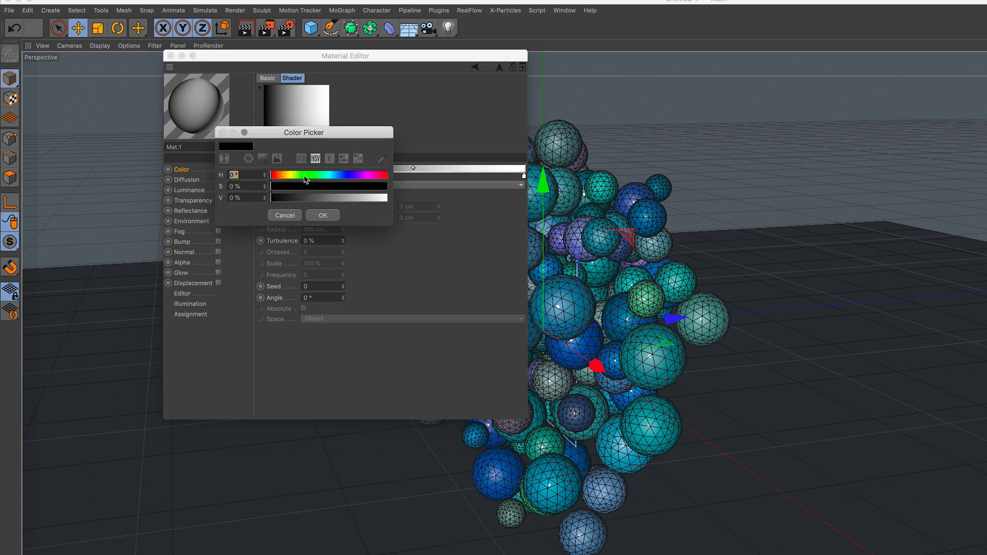
pyautogui.click(362, 198)
pyautogui.click(324, 215)
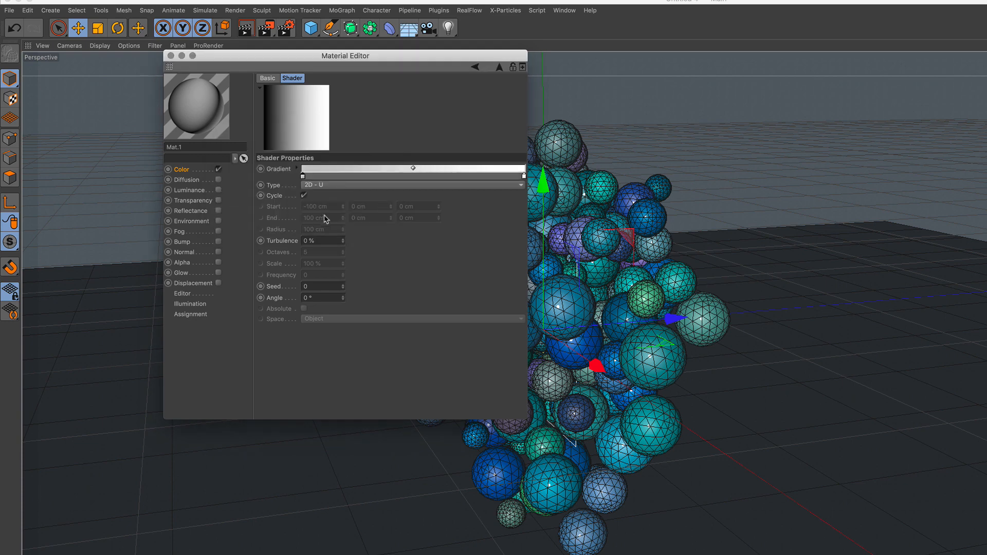
pyautogui.doubleClick(523, 177)
pyautogui.click(545, 199)
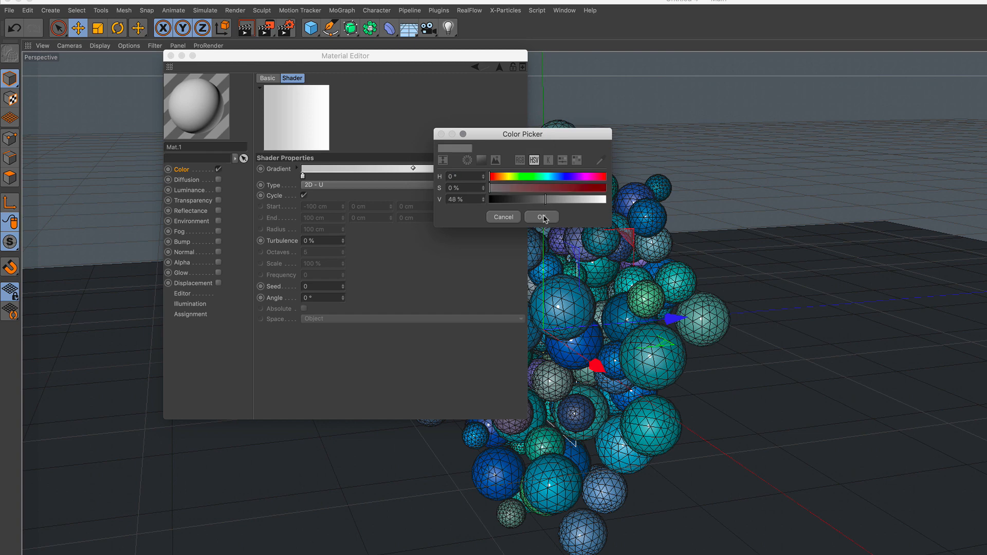
pyautogui.click(542, 217)
# Set the gradient type to 2D - Circular and close the material editor.
pyautogui.click(356, 187)
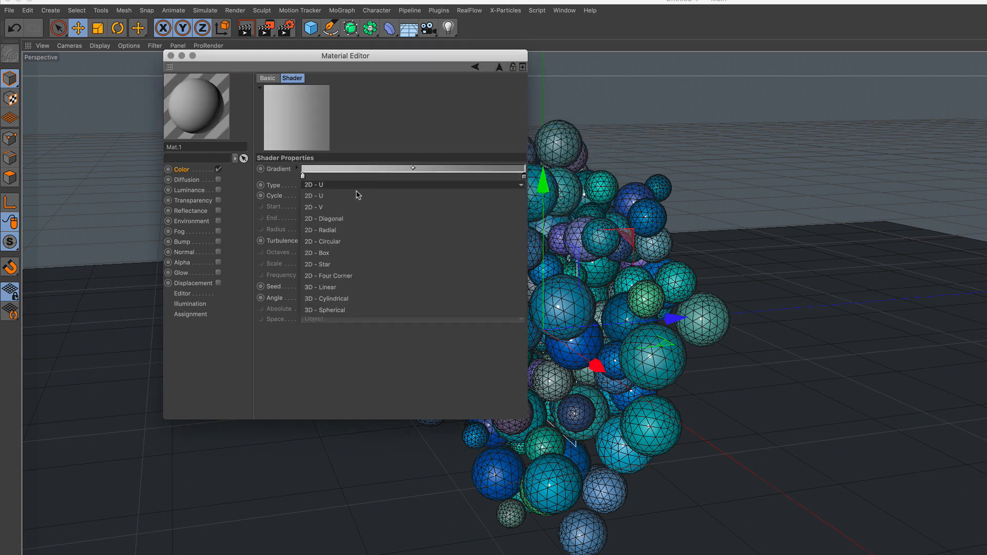
pyautogui.click(360, 242)
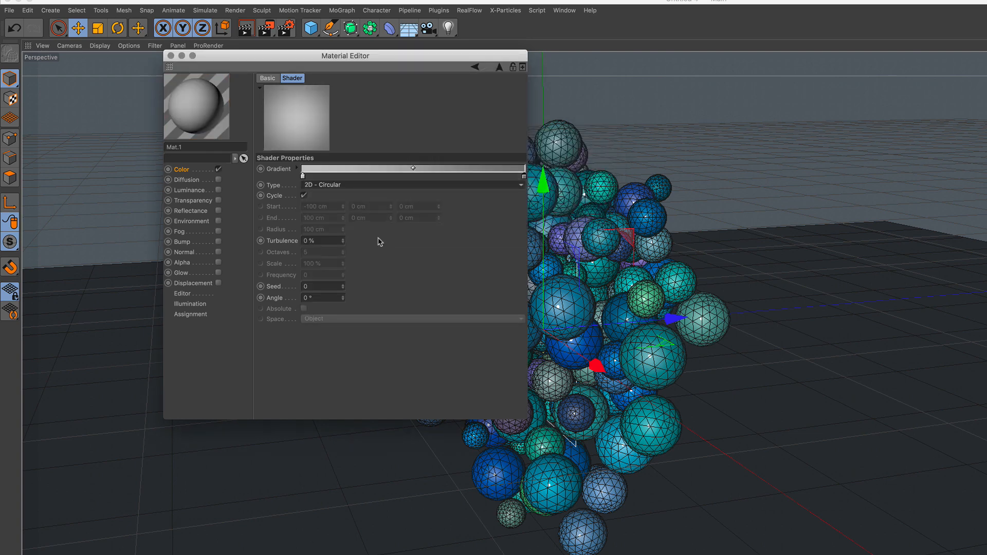
pyautogui.click(171, 55)
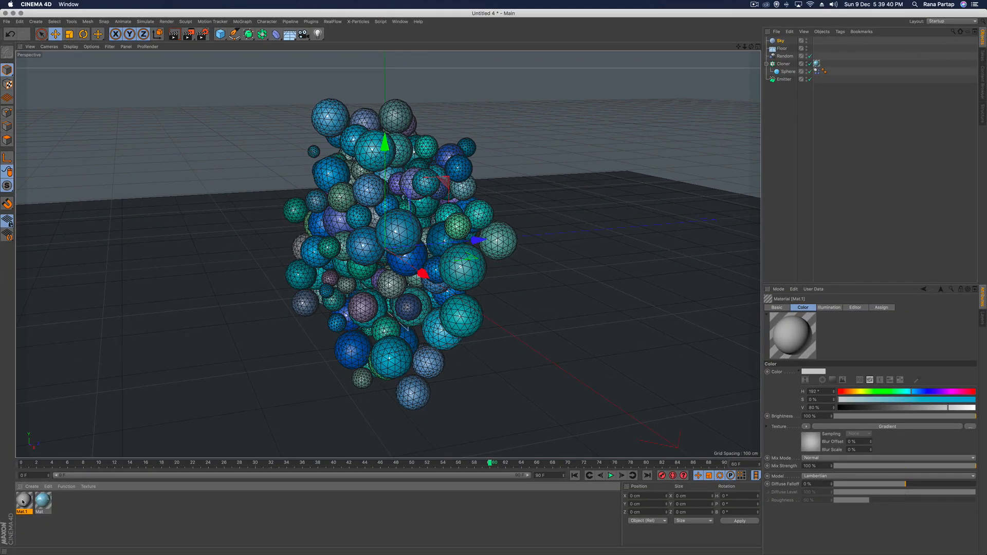
# Apply the gradient material to the Sky and Floor, and give the Floor a Compositing tag with Compositing Background enabled.
pyautogui.moveTo(23, 502); pyautogui.dragTo(741, 55)
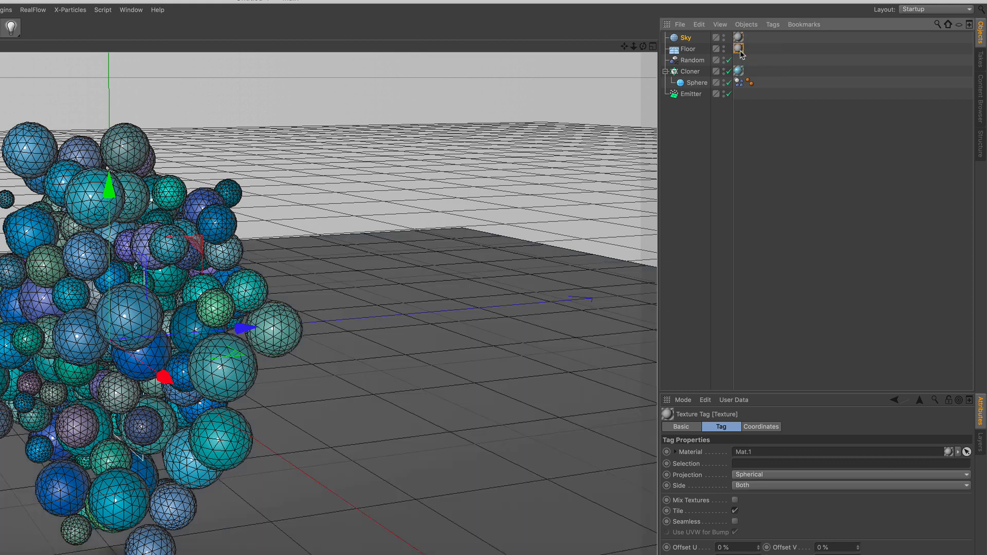
pyautogui.click(692, 49)
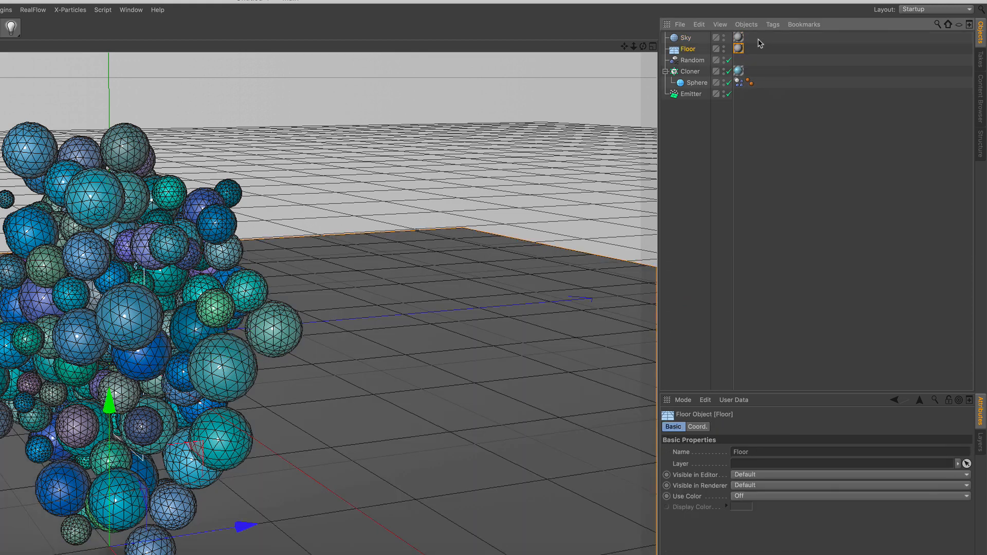
pyautogui.click(772, 24)
pyautogui.moveTo(795, 41)
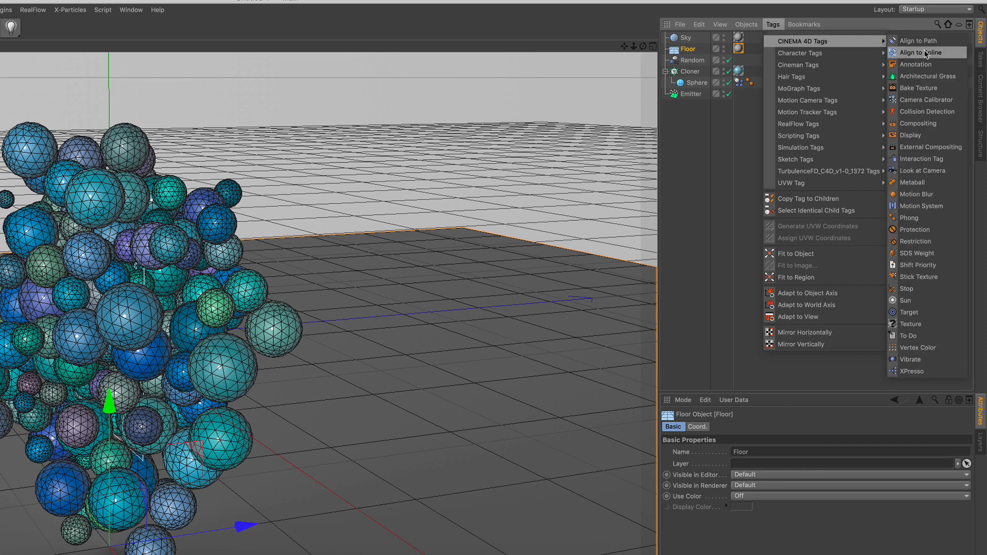
pyautogui.click(919, 123)
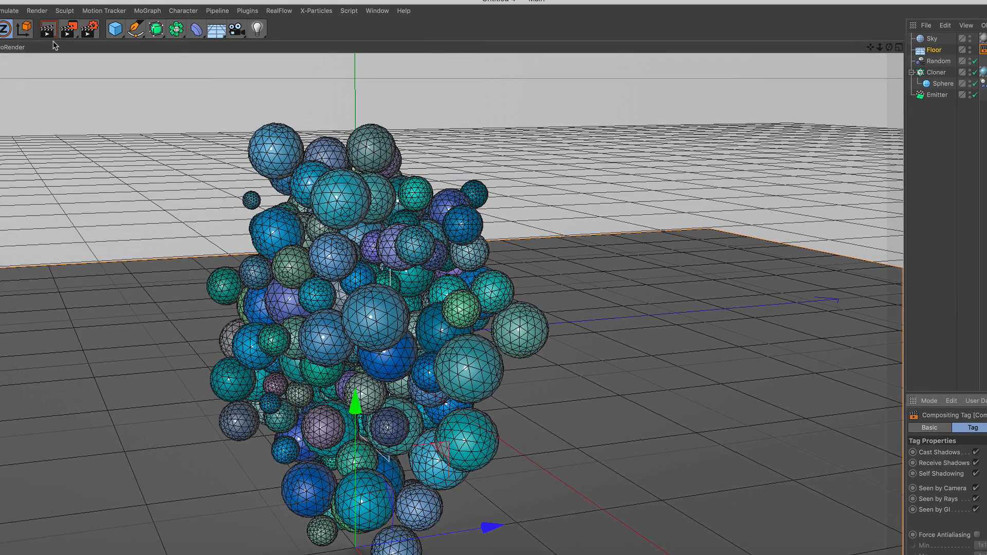
# Add the Ambient Occlusion effect in the render settings with Contrast 20%, and close the settings.
pyautogui.click(89, 30)
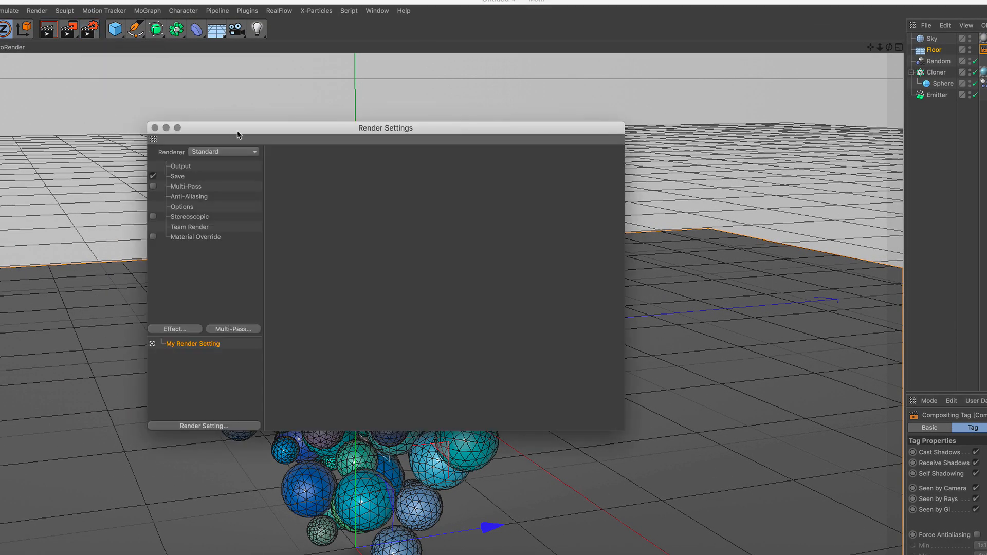
pyautogui.moveTo(237, 132); pyautogui.dragTo(494, 155)
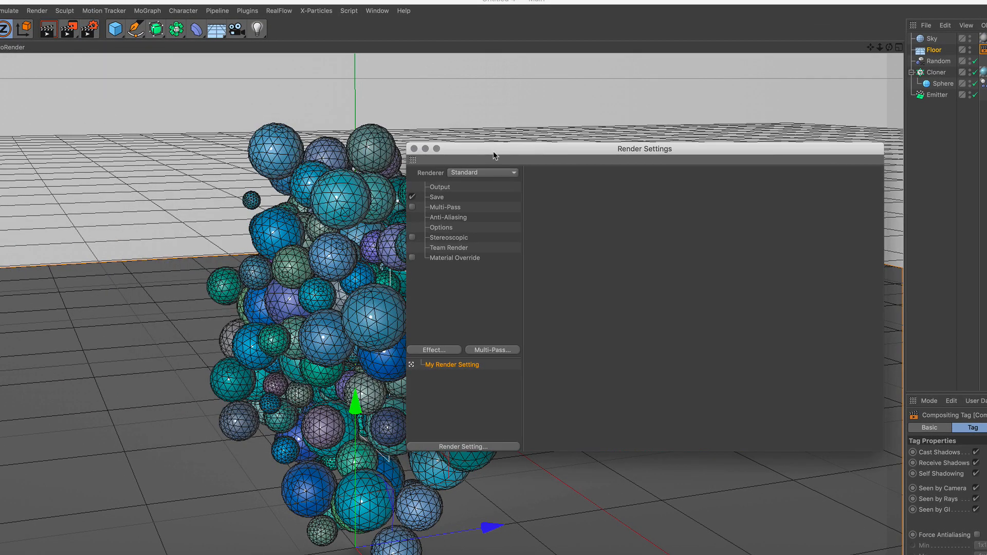
pyautogui.click(441, 351)
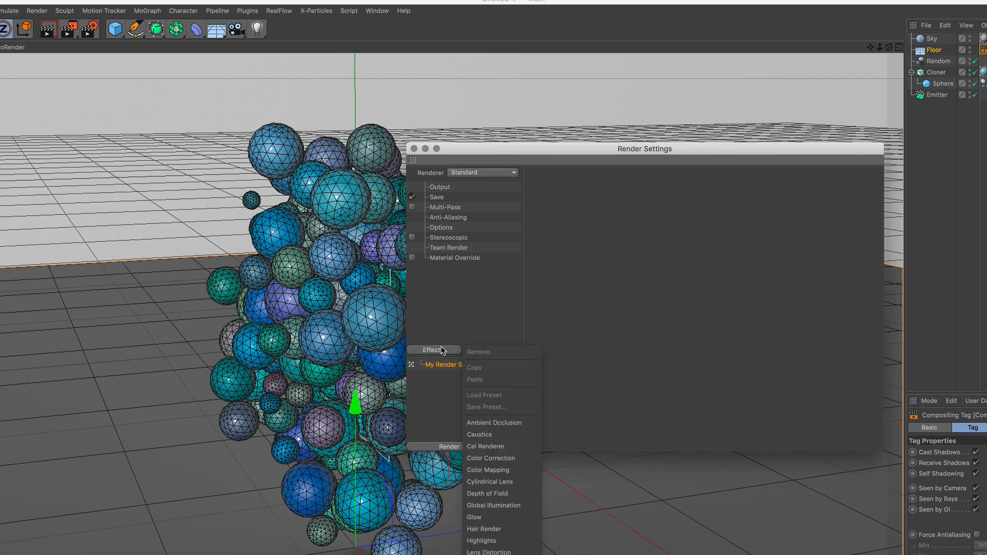
pyautogui.click(534, 426)
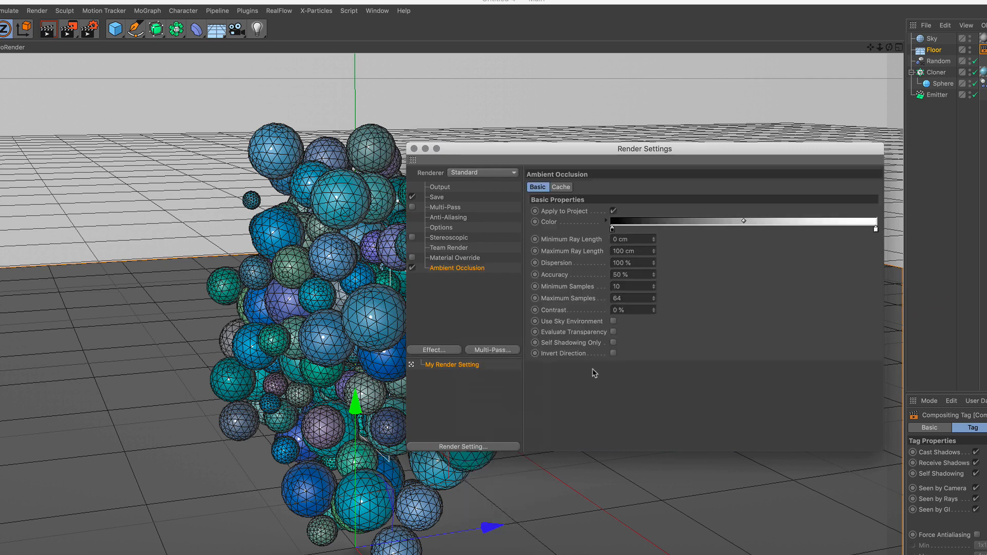
pyautogui.click(611, 309)
pyautogui.click(414, 149)
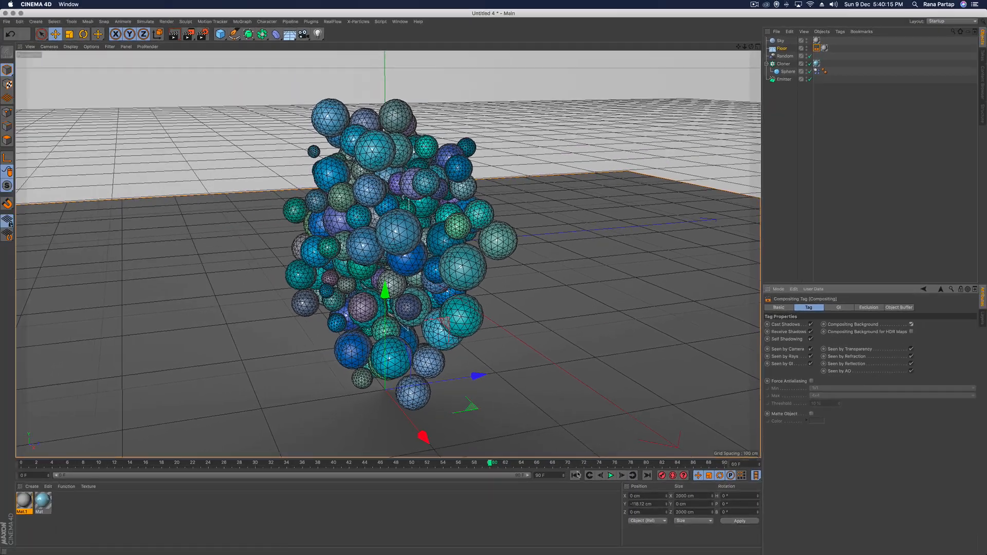
# Replay the simulation from the first frame, stop it around frame 74 and test-render the view.
pyautogui.click(575, 475)
pyautogui.click(611, 476)
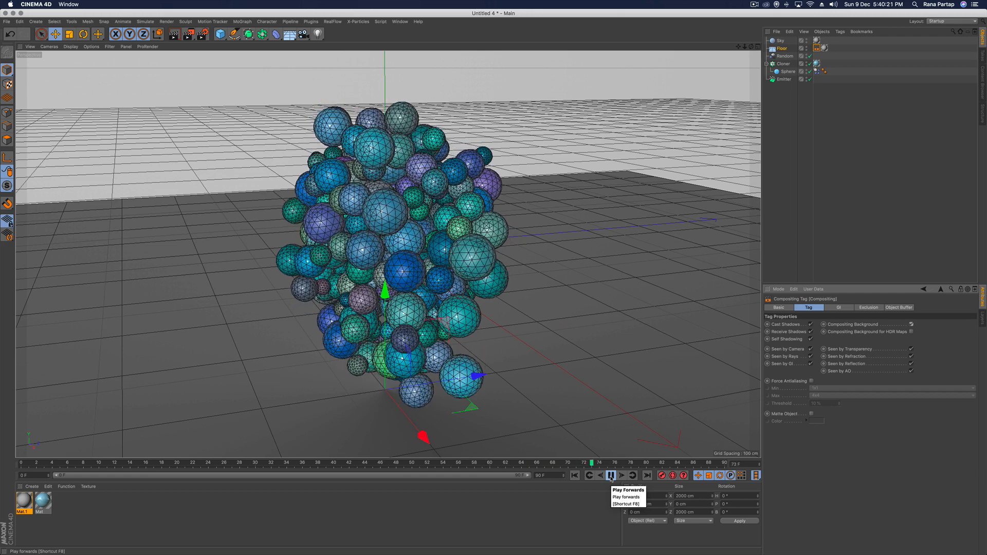
pyautogui.click(611, 476)
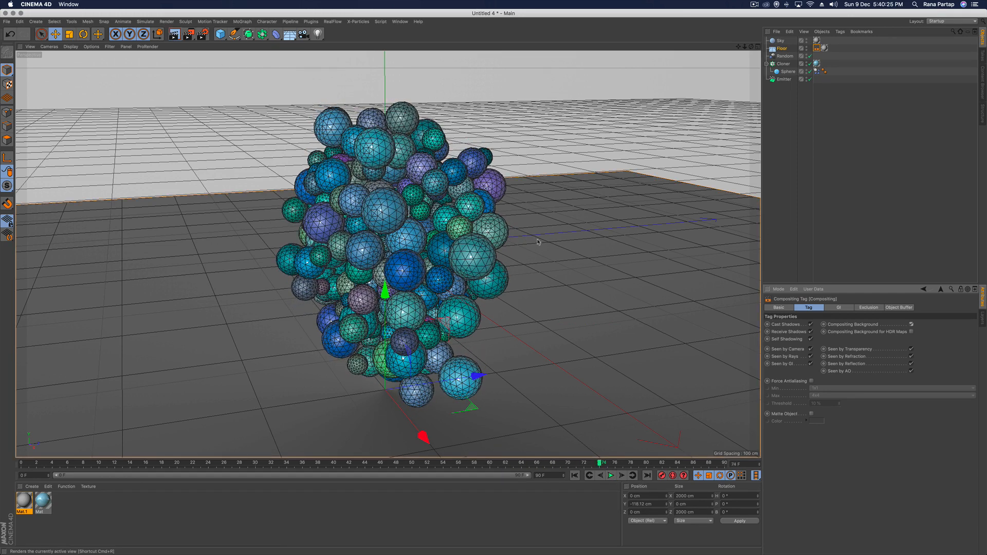
pyautogui.press('super+r')
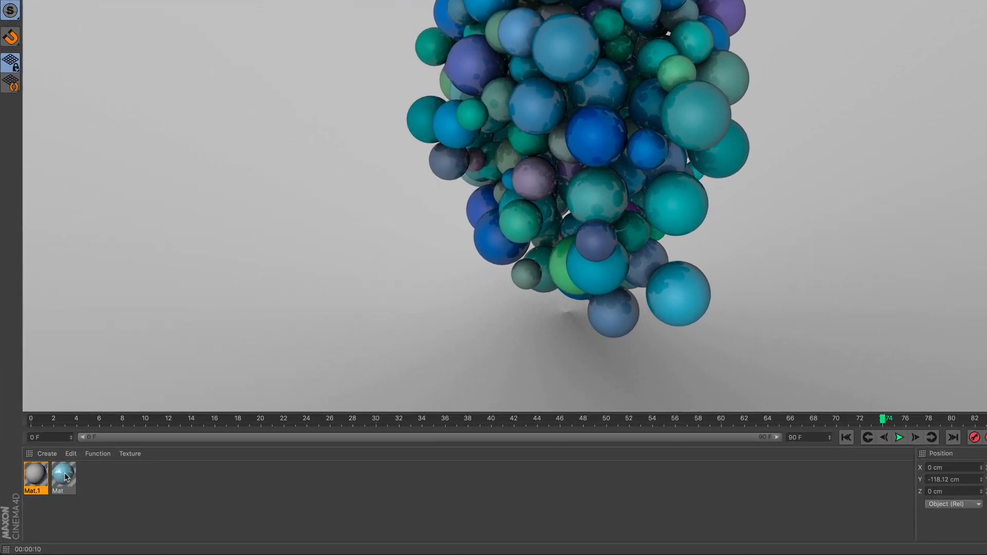
# Open the sphere material and change its Color to red by setting the hue to 360°.
pyautogui.click(44, 501)
pyautogui.doubleClick(64, 473)
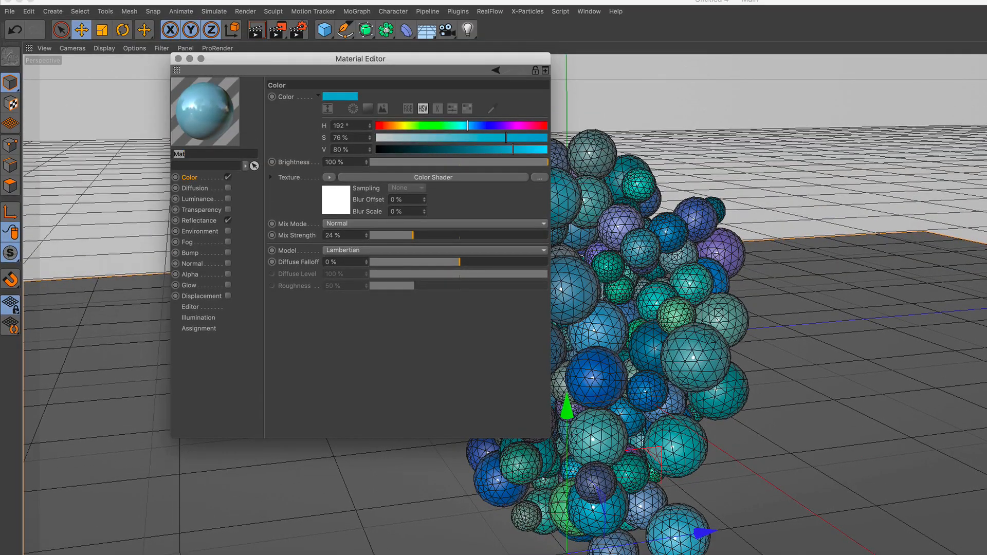
pyautogui.click(346, 96)
pyautogui.moveTo(416, 96); pyautogui.dragTo(442, 97)
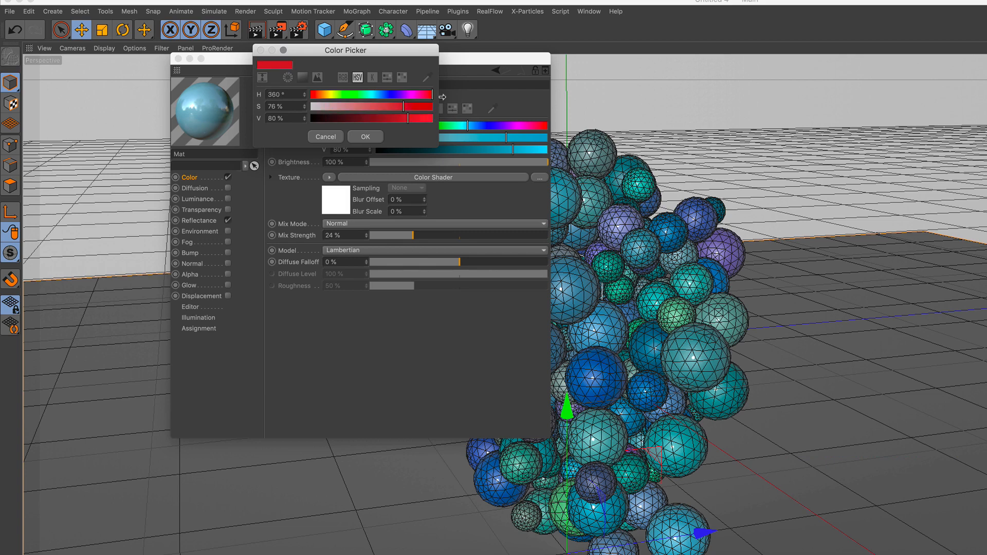
pyautogui.click(366, 137)
# Move the material editor clear of the spheres, test-render the red color variation and close the editor.
pyautogui.moveTo(278, 59); pyautogui.dragTo(710, 129)
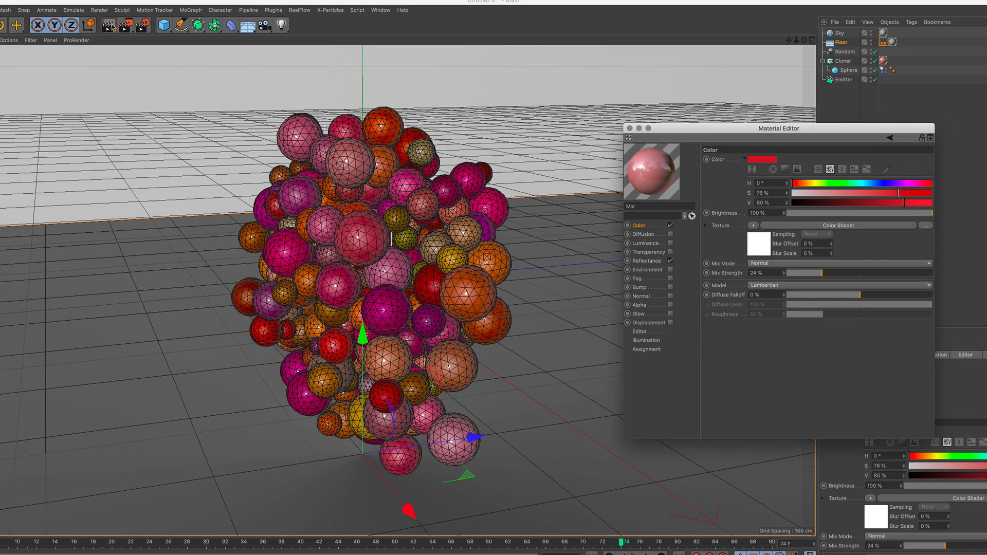
pyautogui.click(587, 160)
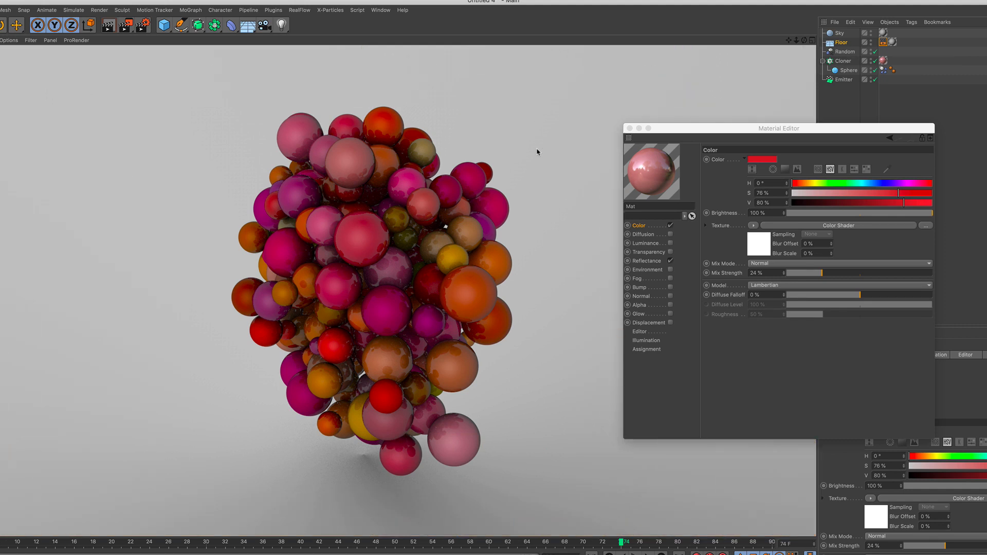
pyautogui.click(630, 128)
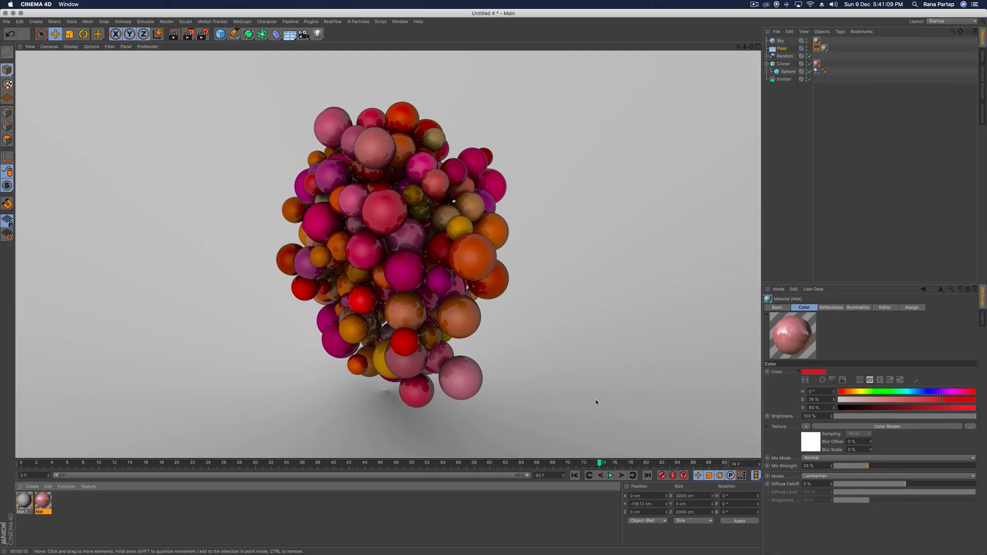
# Play the recolored simulation from the first frame, stop it around frame 81 and render the view.
pyautogui.click(574, 475)
pyautogui.click(612, 477)
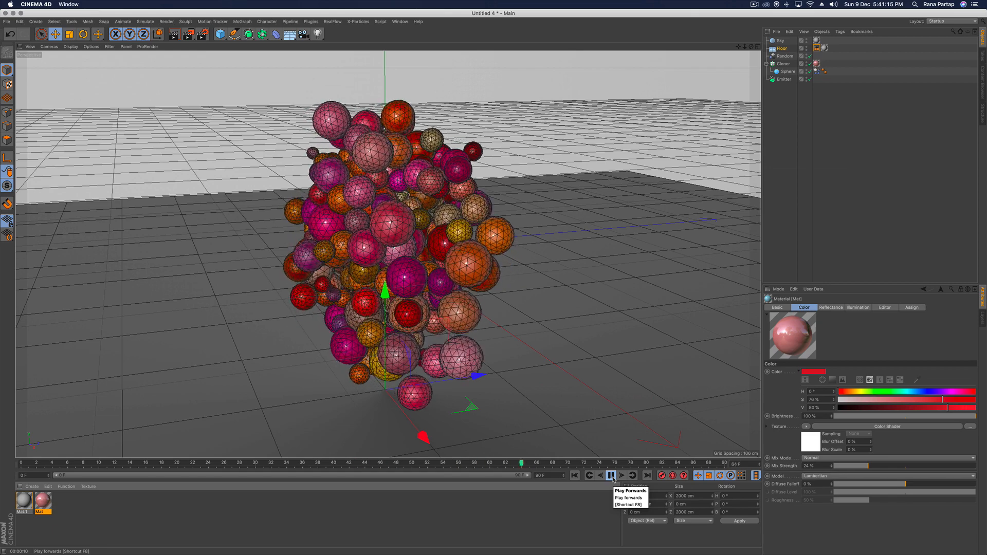
pyautogui.click(611, 476)
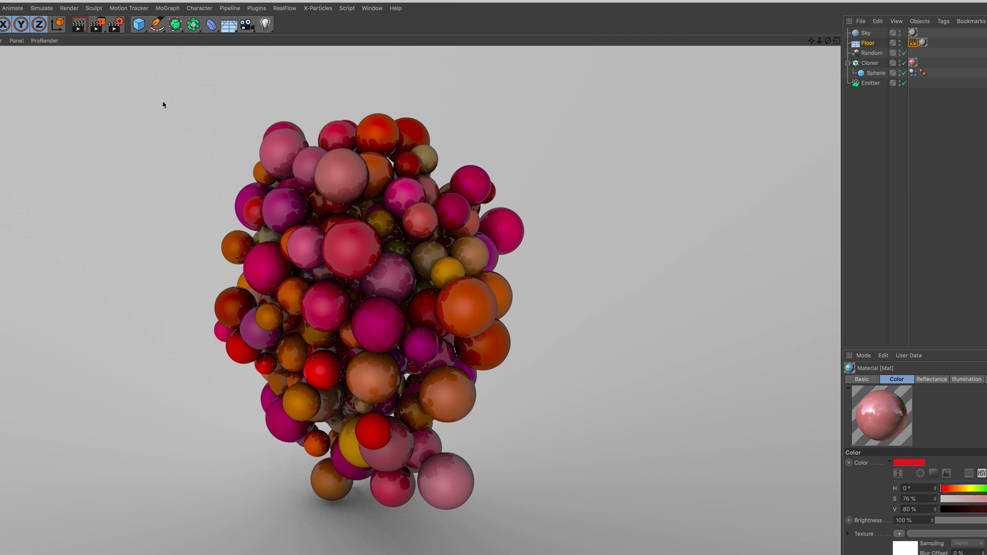
# Set the render output to the HDTV 1080 25 film/video preset and the frame range to All Frames.
pyautogui.click(116, 24)
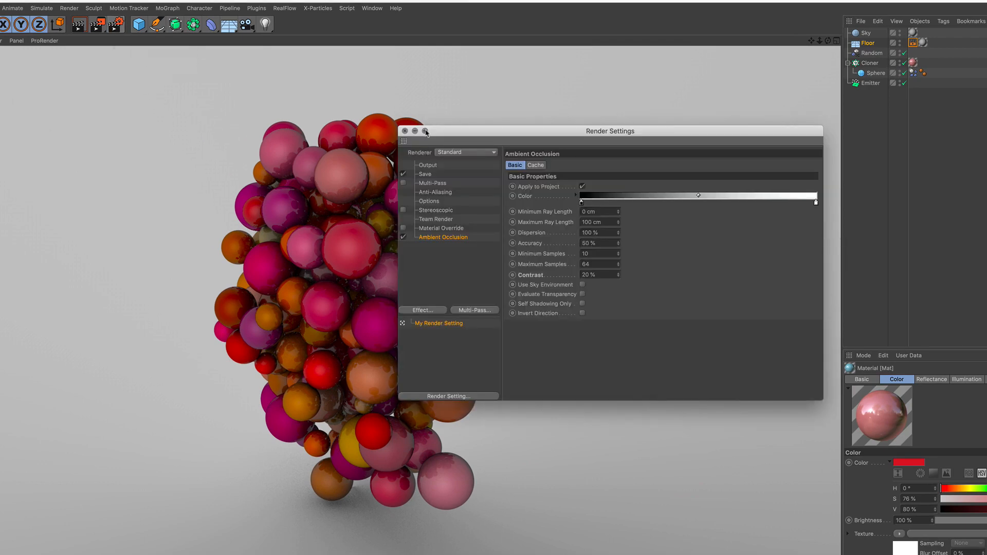
pyautogui.moveTo(467, 130); pyautogui.dragTo(485, 126)
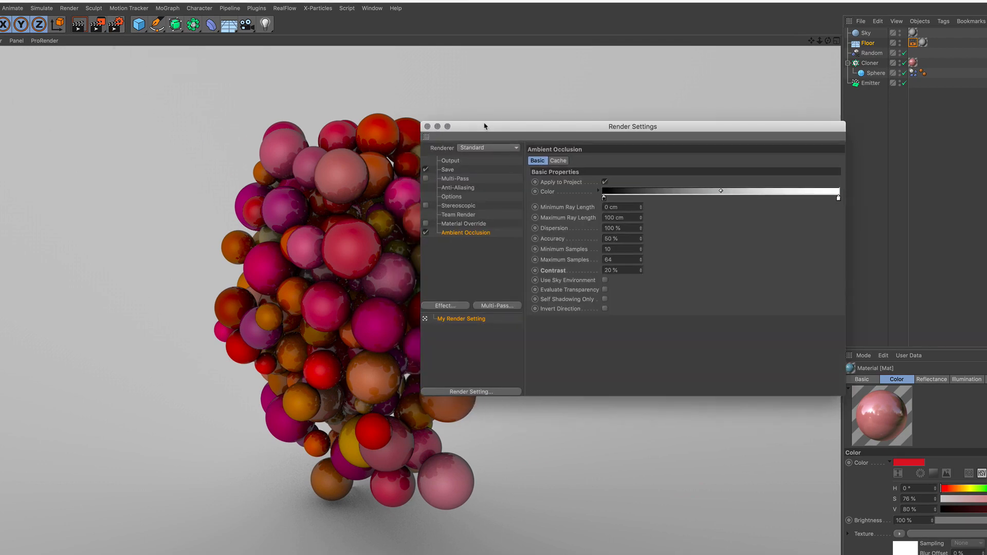
pyautogui.click(451, 162)
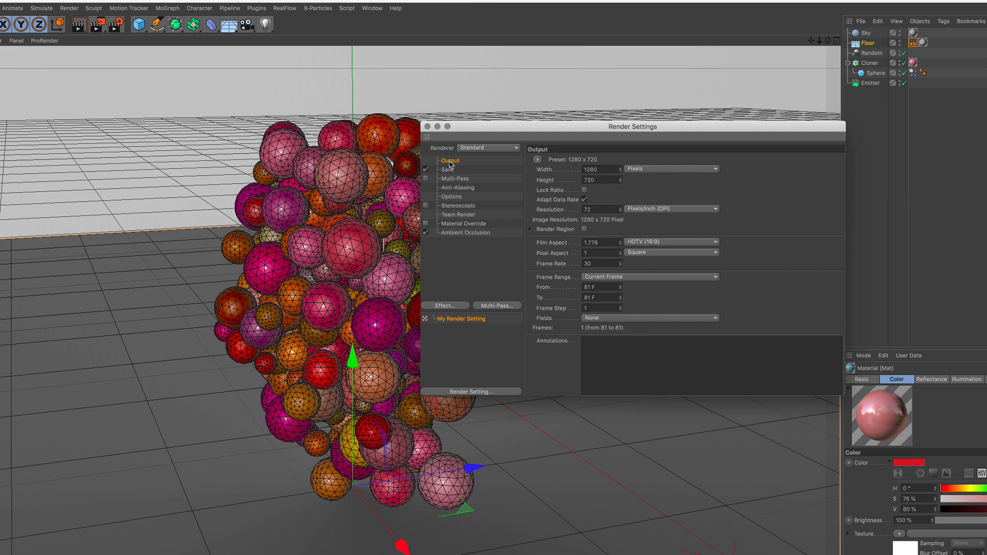
pyautogui.click(537, 159)
pyautogui.moveTo(552, 191)
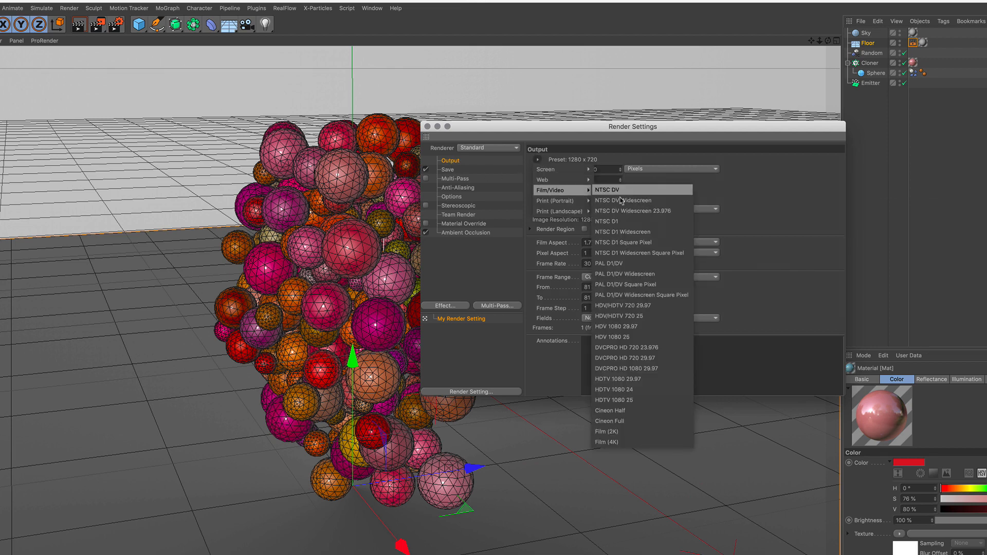
pyautogui.click(646, 400)
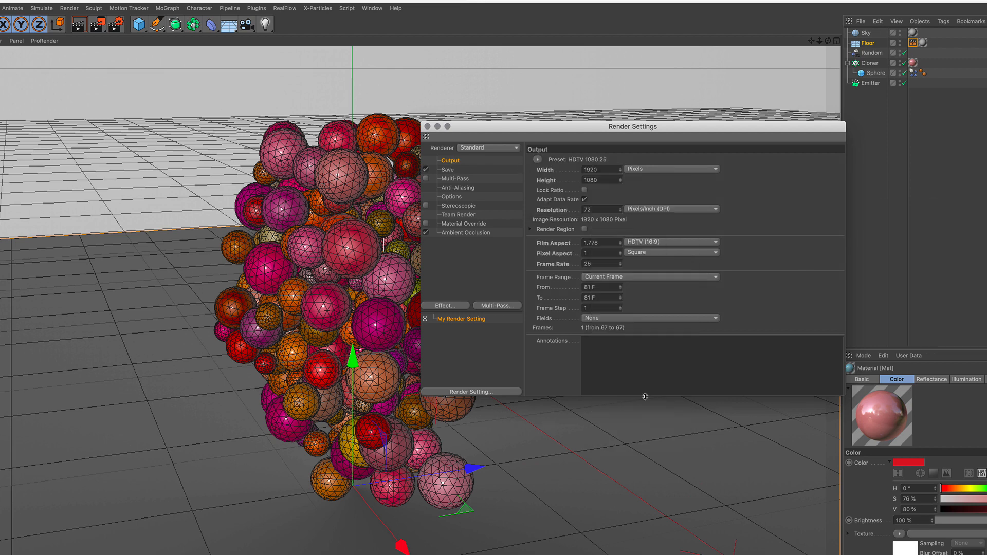
pyautogui.click(640, 283)
pyautogui.click(635, 309)
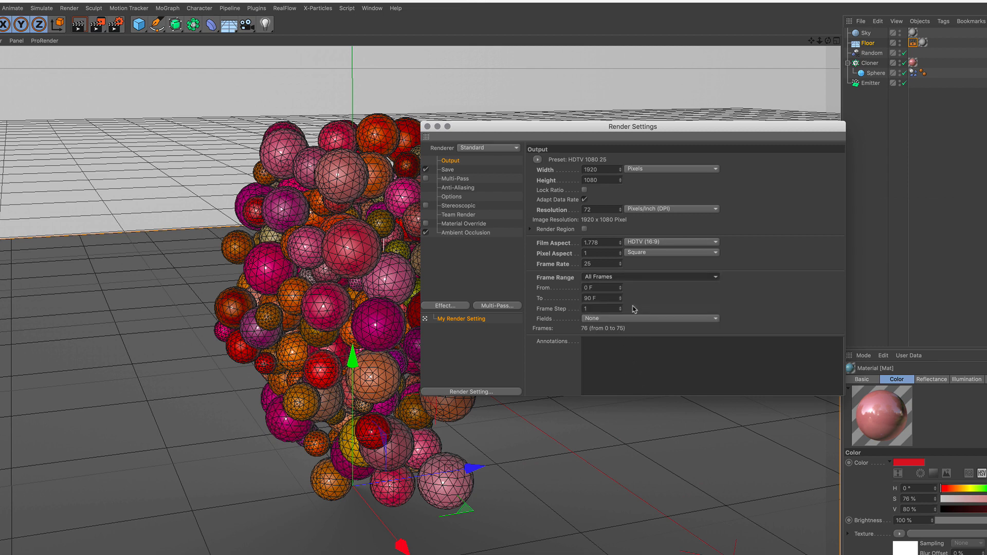
# Set the render to save as MP4 to the Desktop under the name COLOUR SHADER, and close the render settings.
pyautogui.click(449, 170)
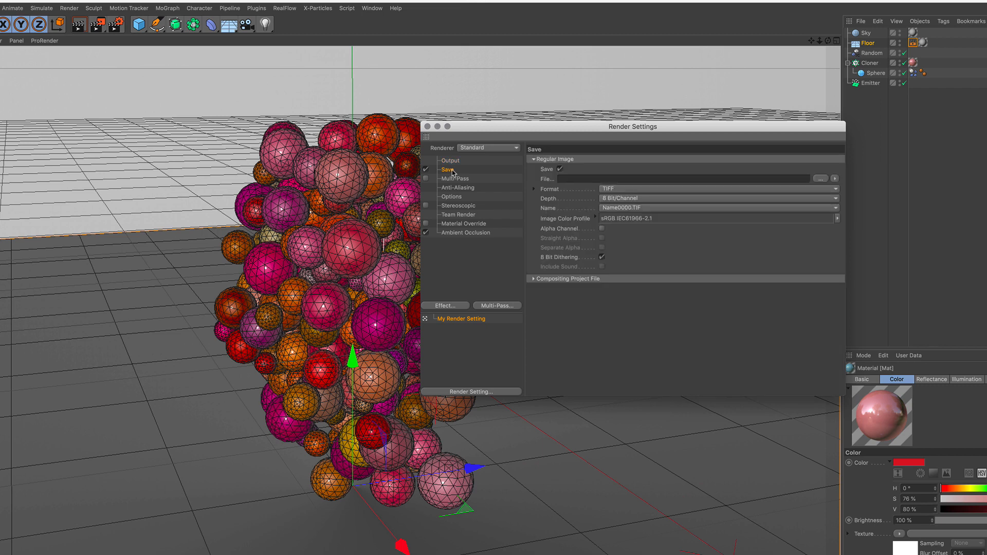
pyautogui.click(643, 190)
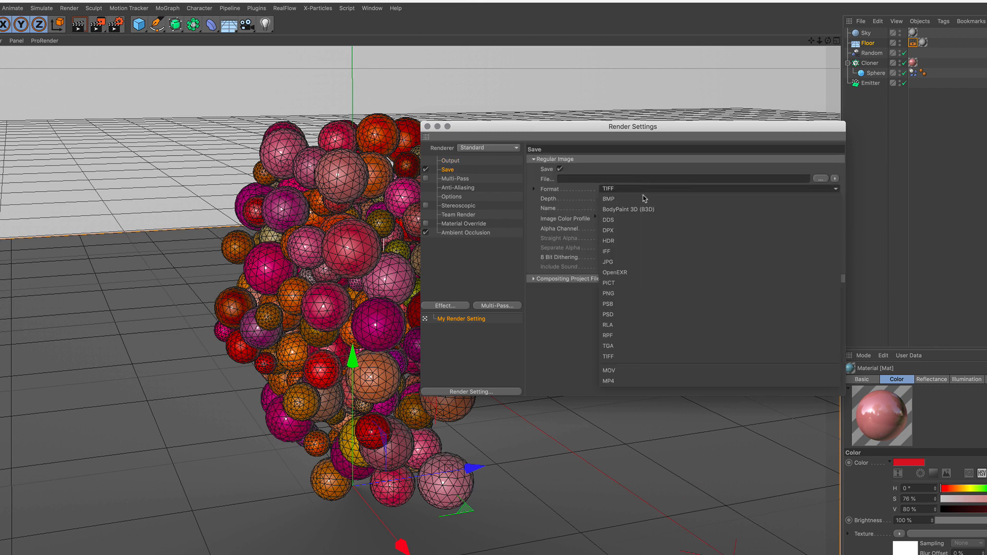
pyautogui.click(649, 382)
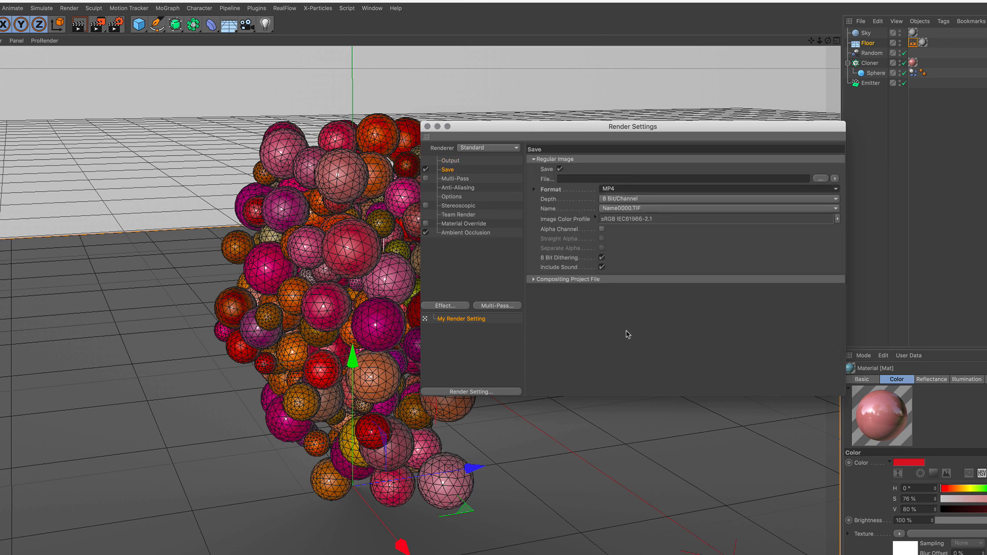
pyautogui.click(822, 180)
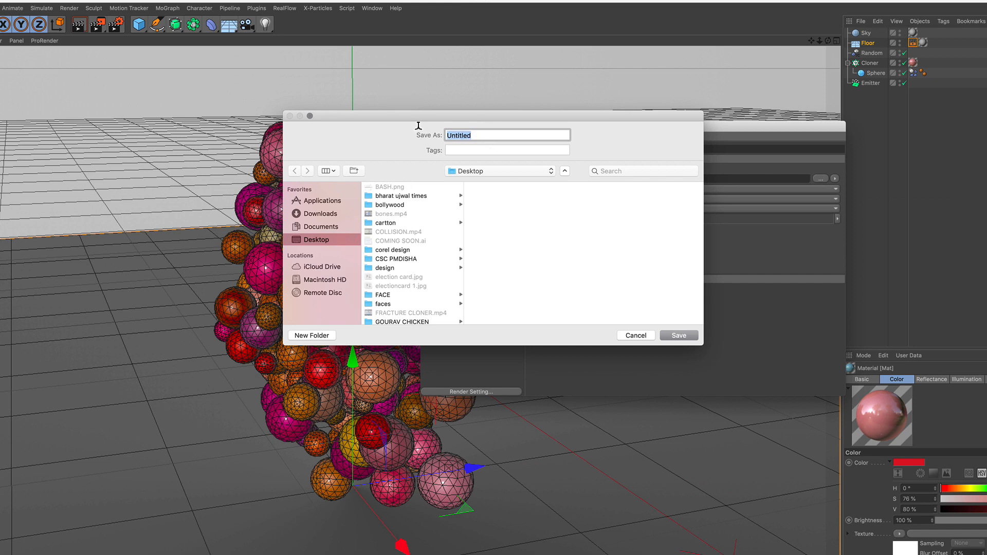
pyautogui.write('COLOUR SHADER')
pyautogui.click(683, 336)
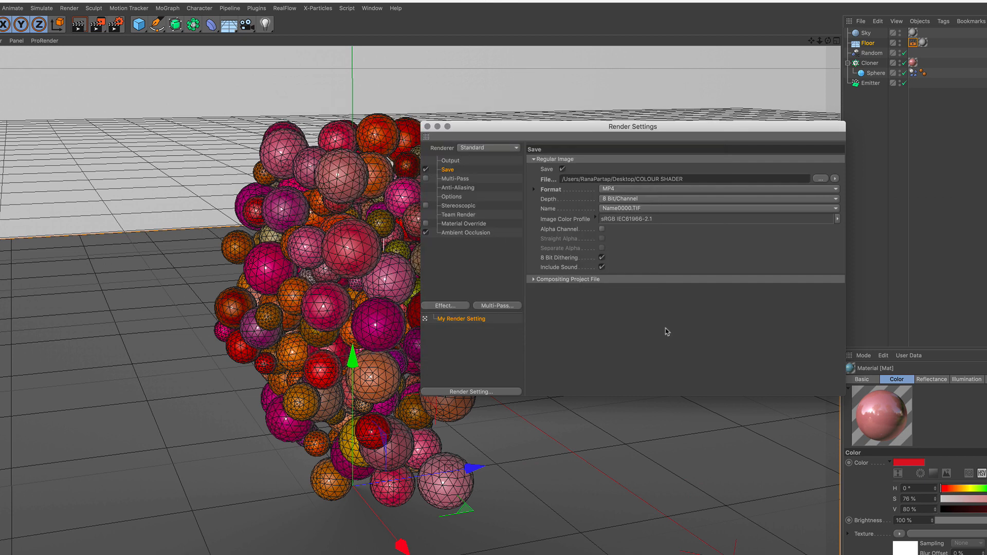
pyautogui.click(427, 127)
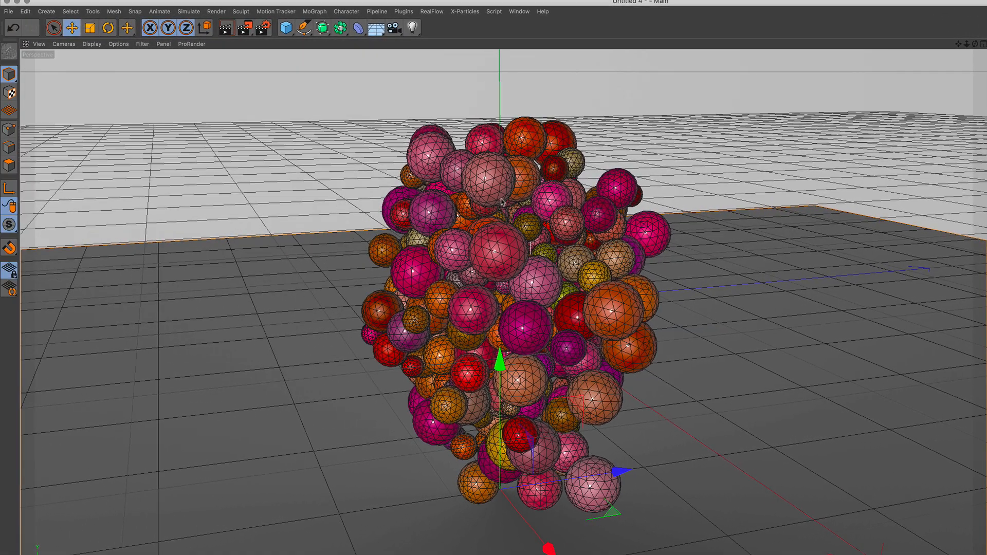